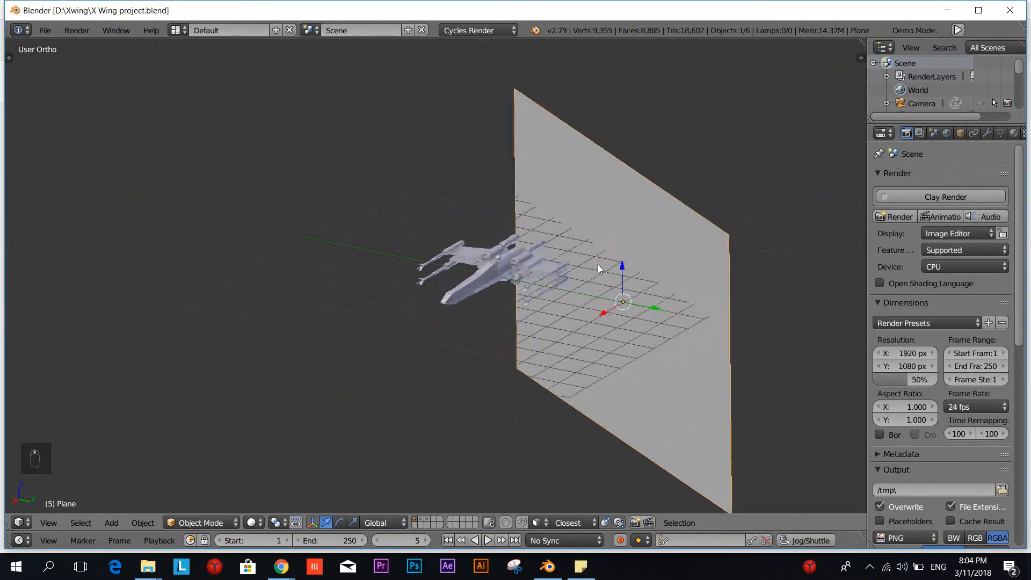
Move the large vertical plane behind the X-wing to layer 11
middle_drag(473, 363, 556, 279)
scroll(537, 341, up, 3)
scroll(512, 238, down, 3)
scroll(542, 275, up, 3)
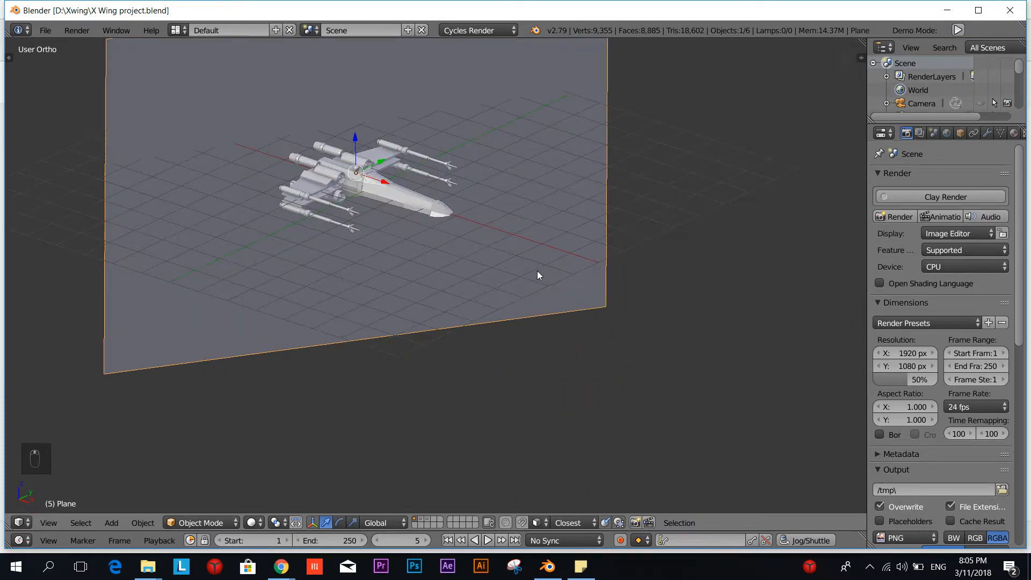
scroll(536, 282, down, 2)
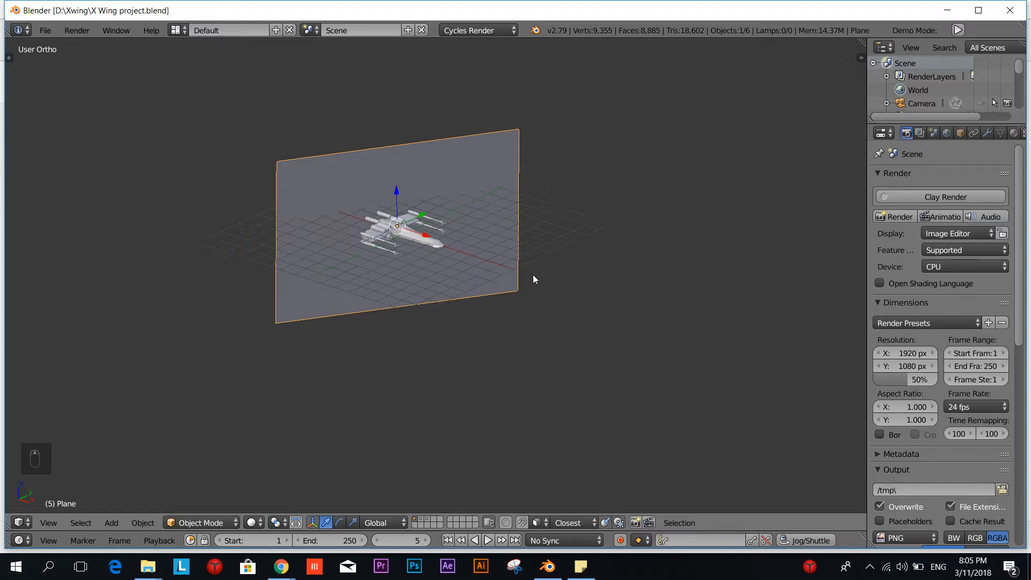
scroll(527, 274, up, 3)
middle_drag(526, 274, 561, 265)
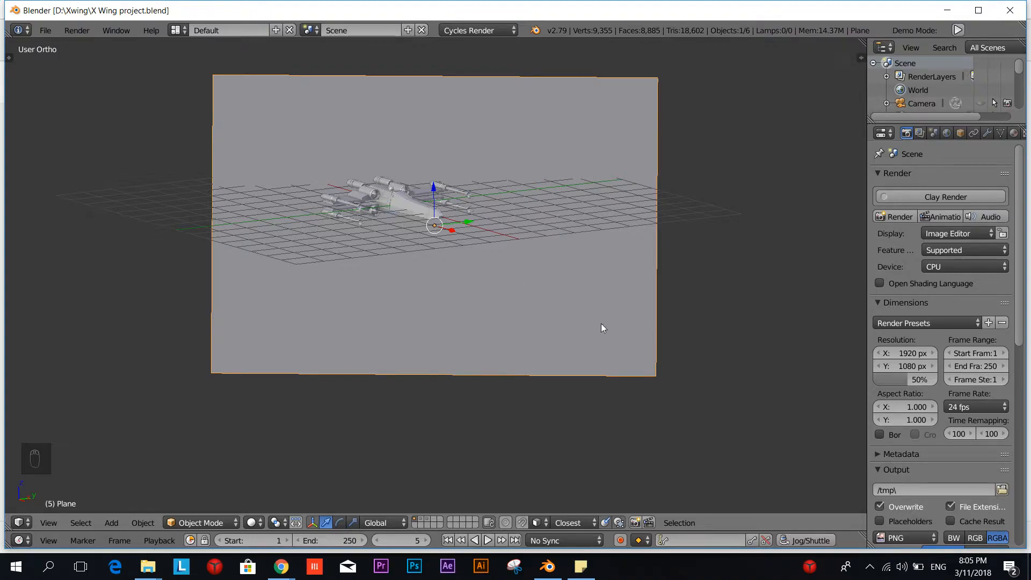
key(m)
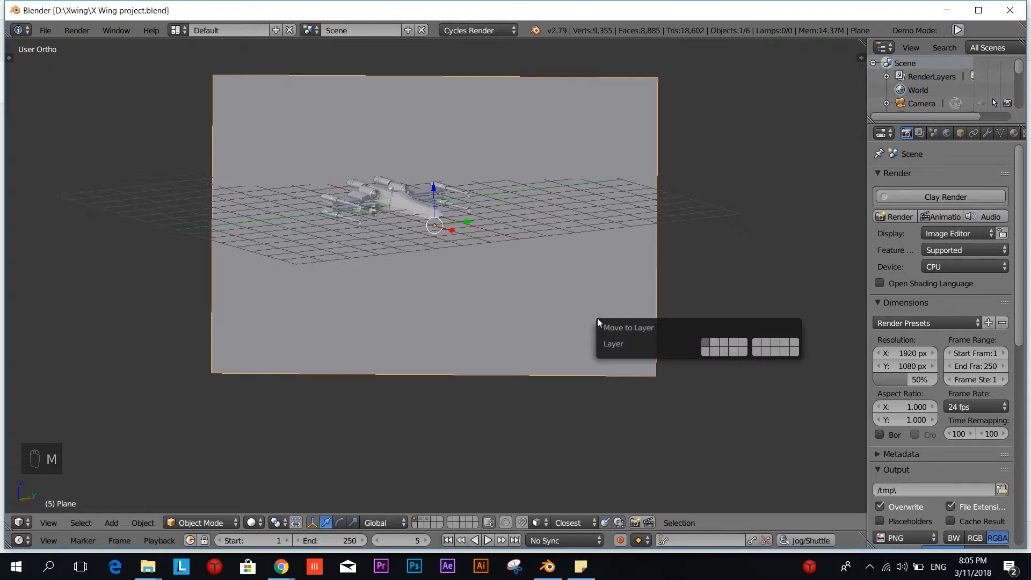
click(705, 350)
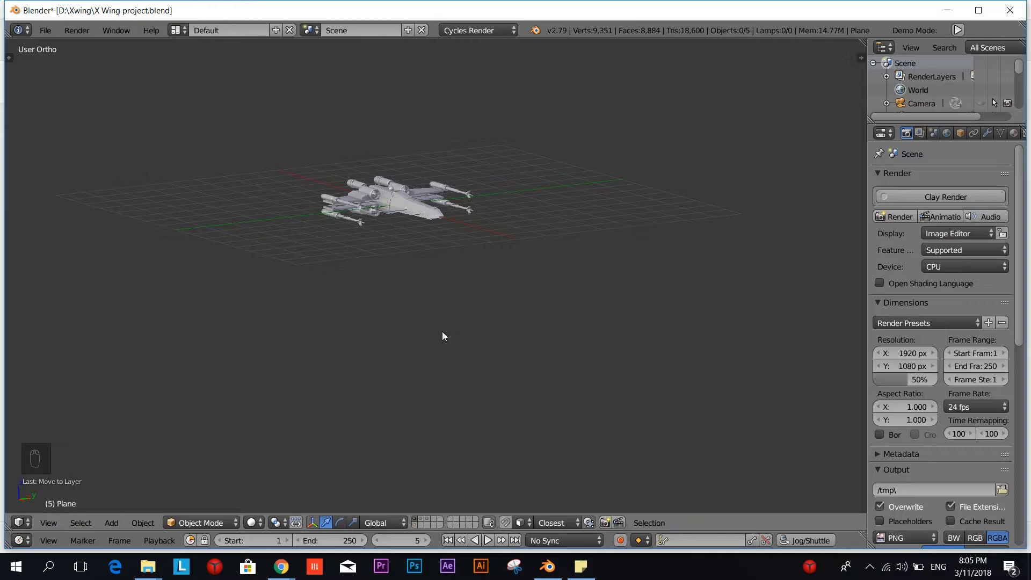
Place the 3D cursor on the X-wing and add a plane mesh there
click(392, 210)
key(shift+a)
mouse_move(386, 250)
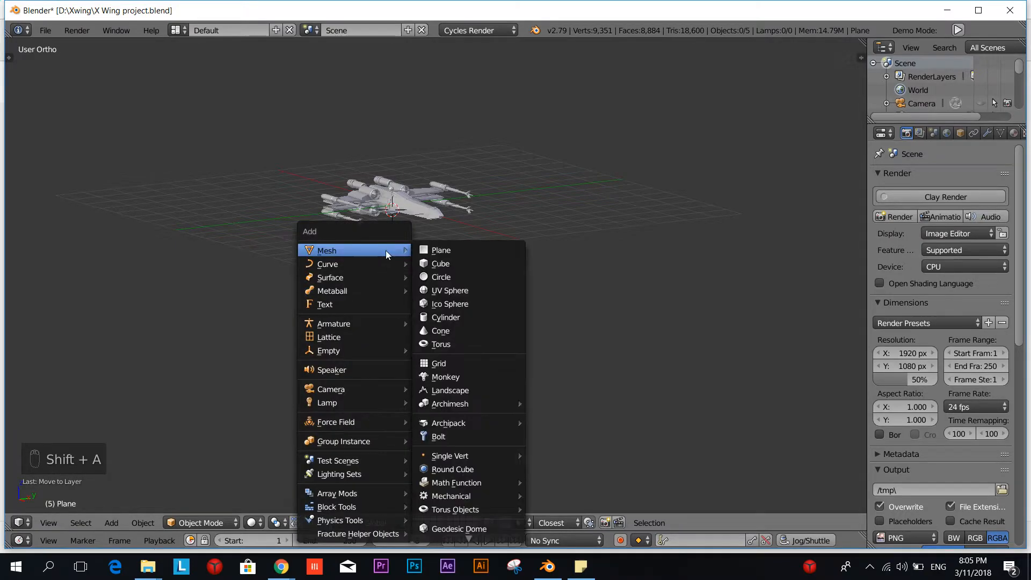
click(428, 250)
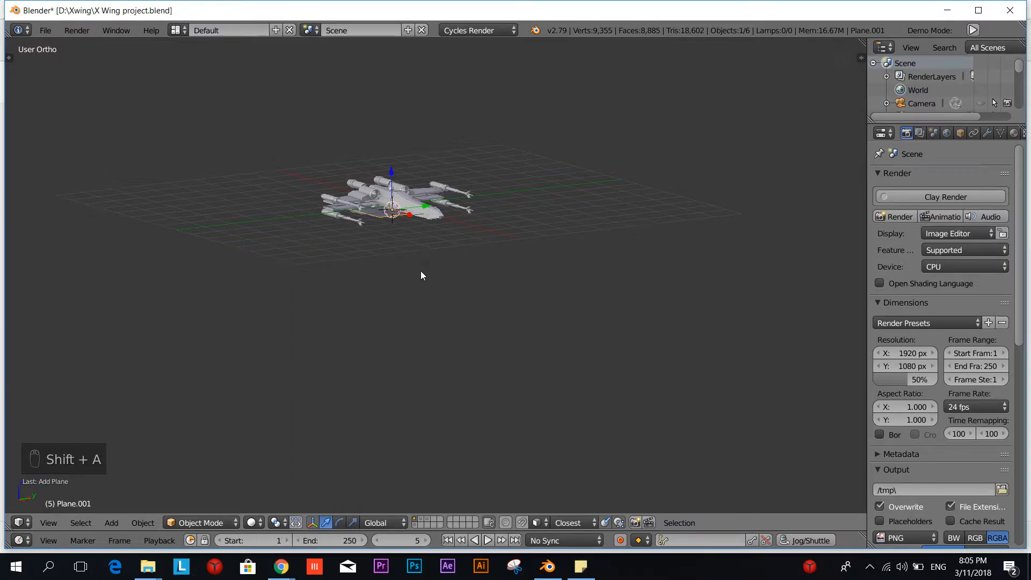
In front view, move the new plane below the X-wing and scale it up into a wide floor
scroll(420, 274, up, 2)
key(KP_1)
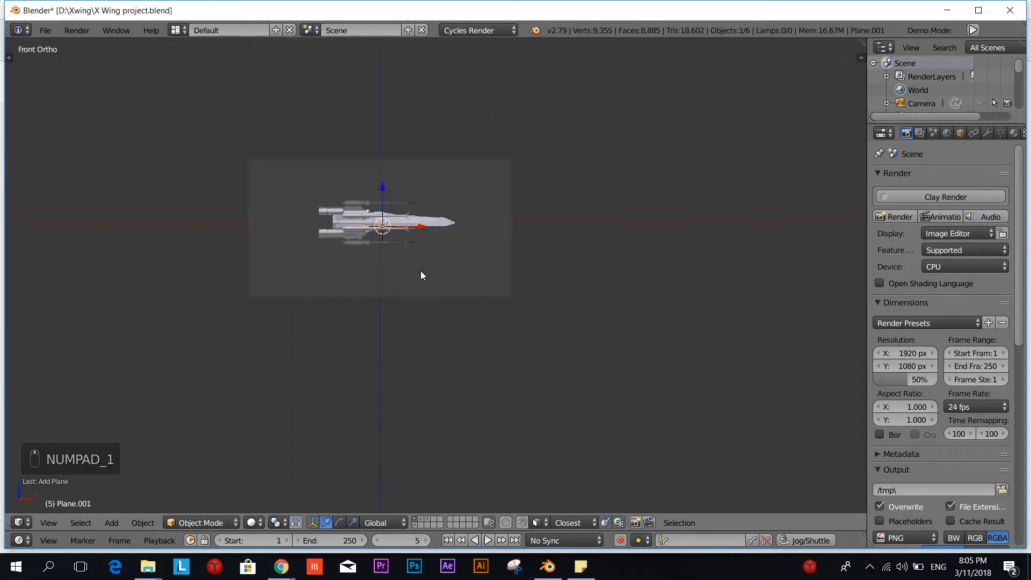
key(g)
click(418, 398)
scroll(403, 371, down, 4)
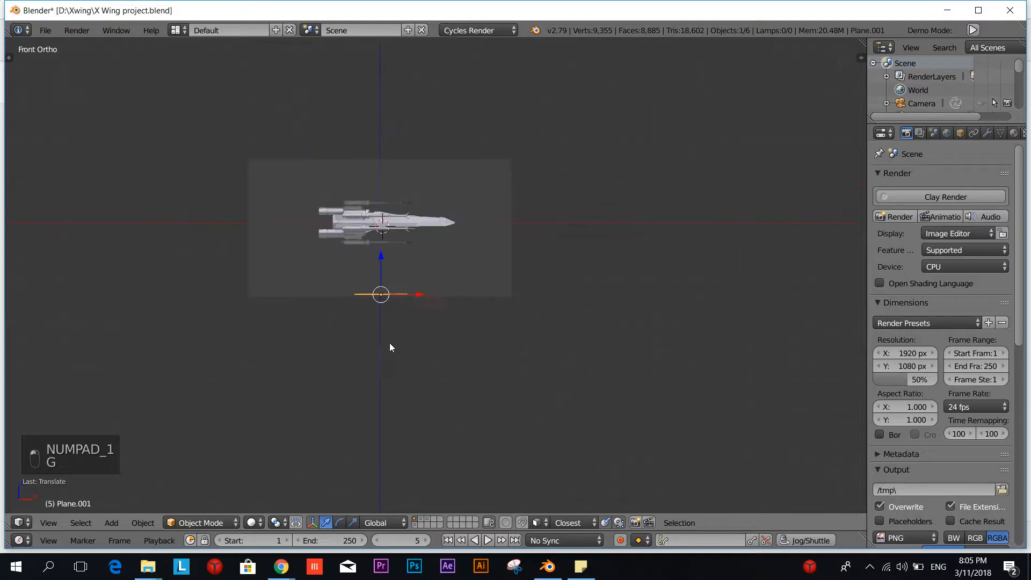
key(s)
click(202, 443)
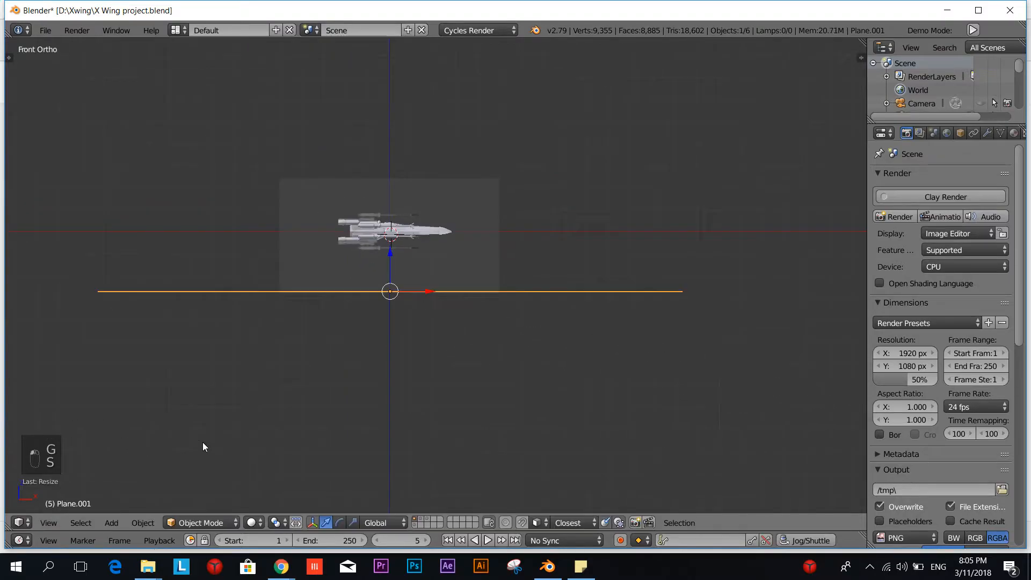
In Edit Mode, extrude the floor's edge behind the X-wing's tail straight up along Z to form a back wall
scroll(355, 360, down, 3)
middle_drag(355, 356, 377, 373)
key(Tab)
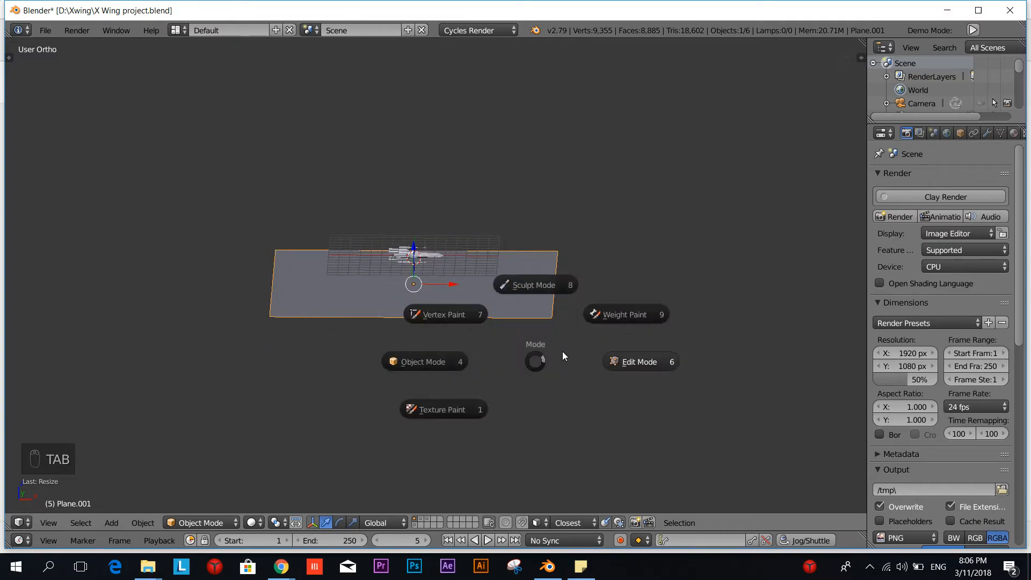
click(616, 366)
scroll(428, 412, up, 2)
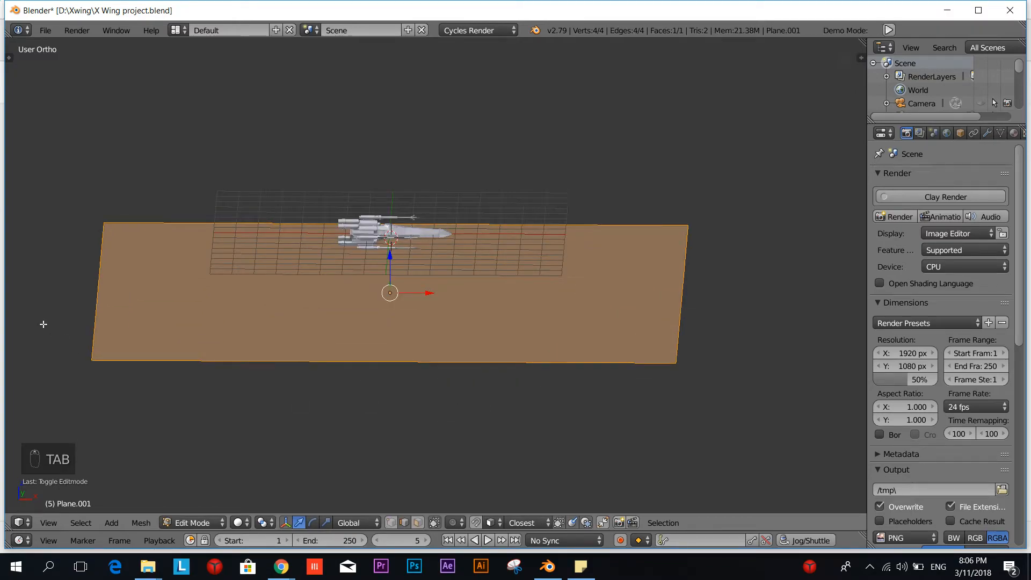
right_click(96, 311)
ctrl+scroll(273, 433, down, 6)
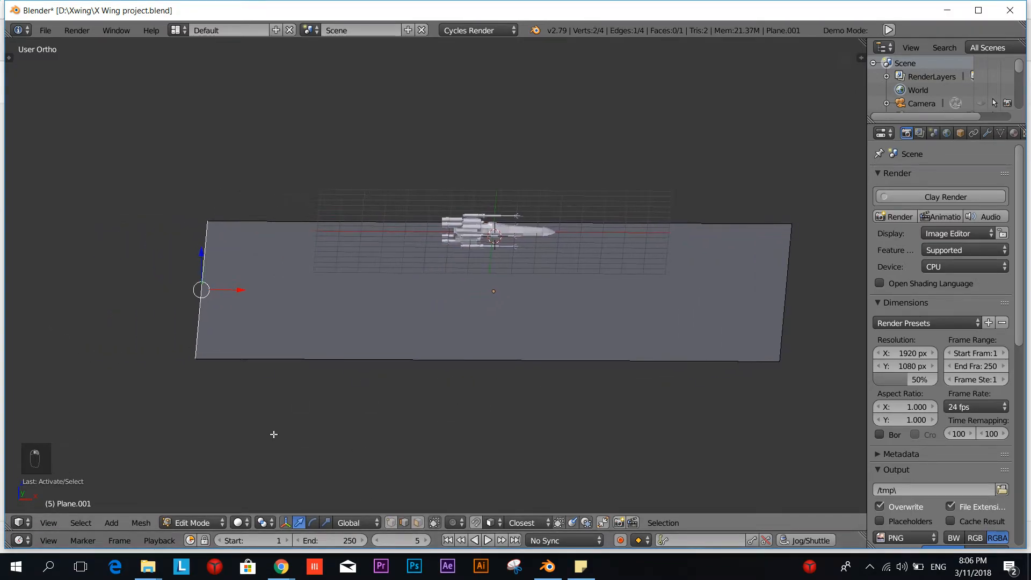
scroll(273, 434, down, 4)
key(e)
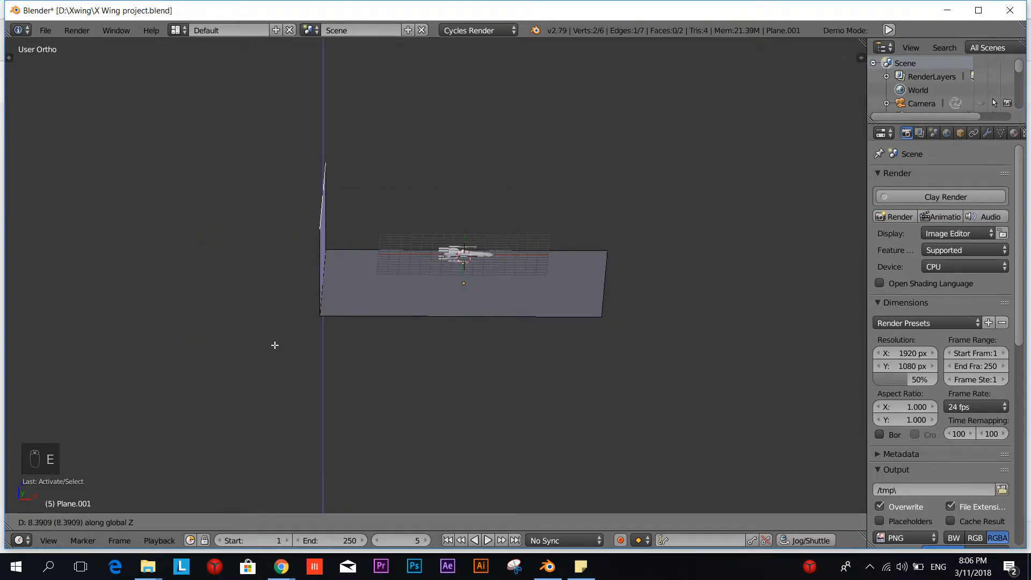
click(266, 222)
Bevel the corner edge between floor and wall with 11 segments and an offset of about 0.69
middle_drag(340, 260, 311, 278)
right_click(311, 278)
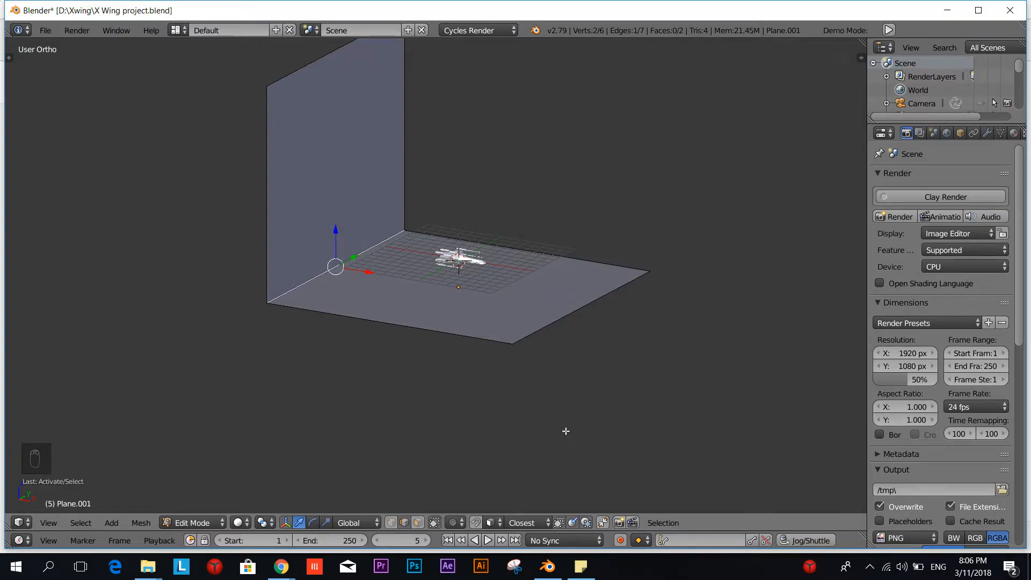
middle_drag(416, 405, 394, 338)
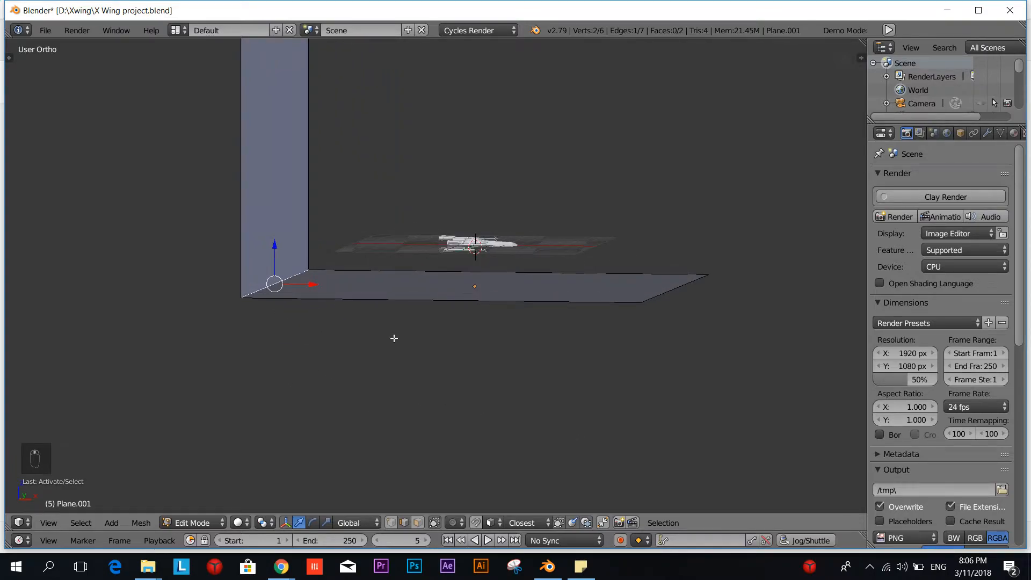
key(ctrl+b)
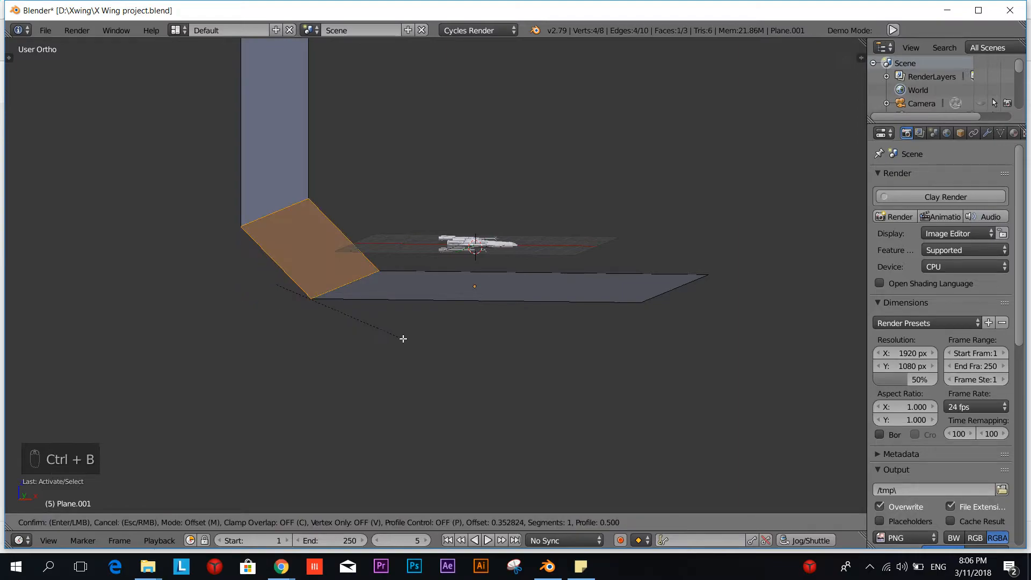
scroll(404, 339, up, 3)
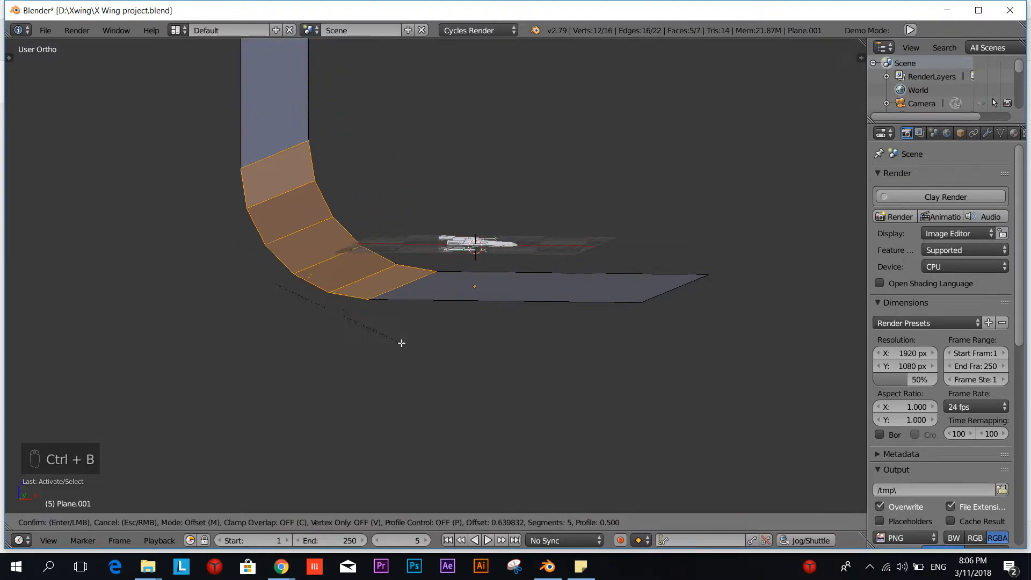
scroll(395, 340, up, 2)
scroll(405, 338, up, 5)
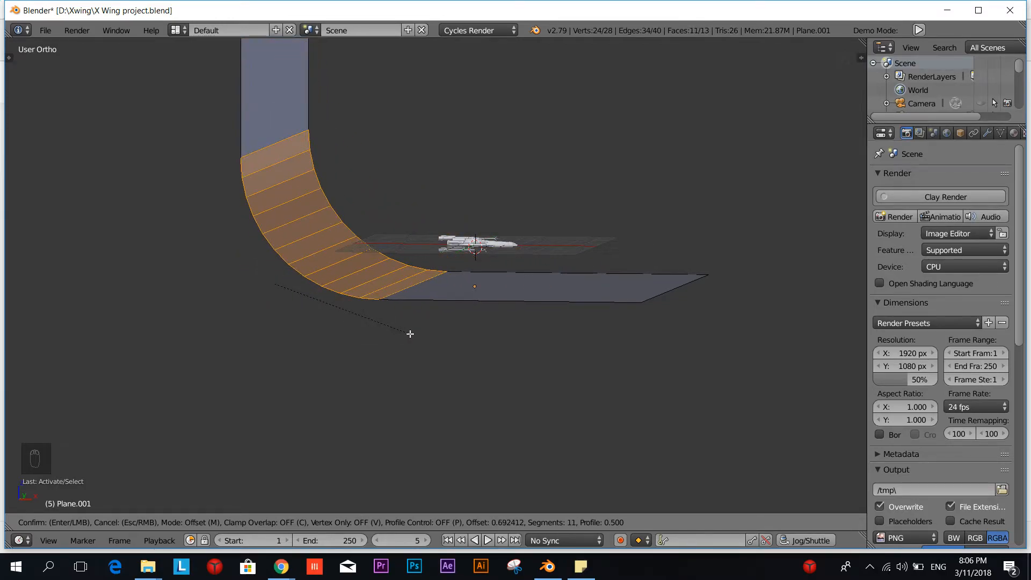
click(410, 333)
middle_drag(410, 333, 373, 402)
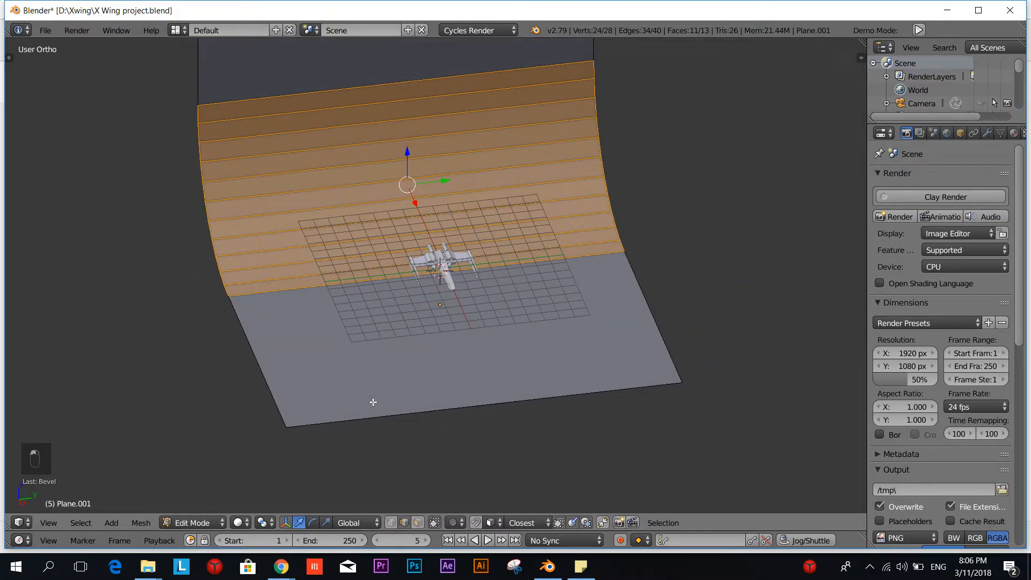
middle_drag(615, 285, 589, 278)
key(s)
key(y)
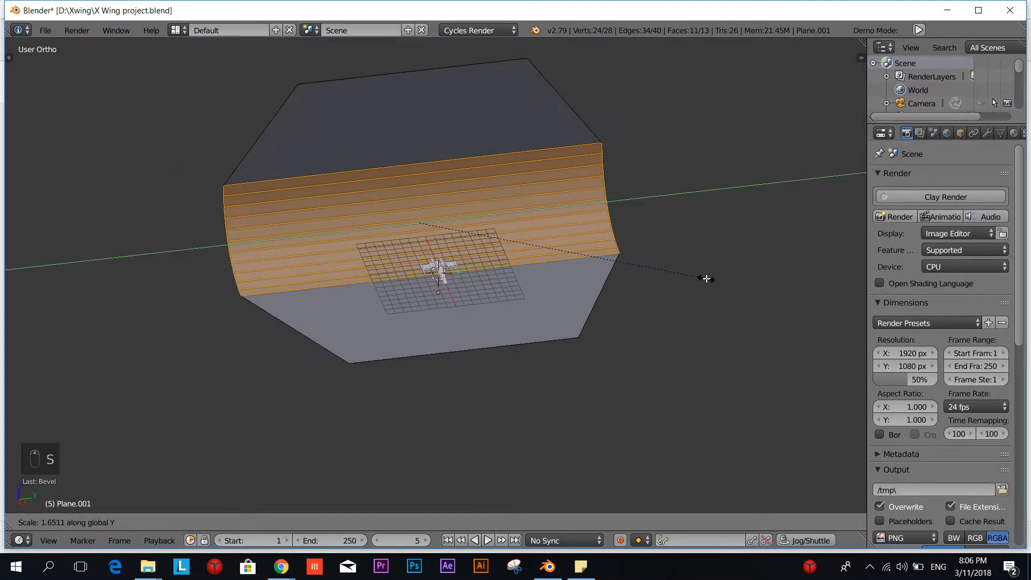
right_click(642, 286)
Select the whole backdrop mesh, widen it along the Y axis, and check it through the camera
key(a)
key(a)
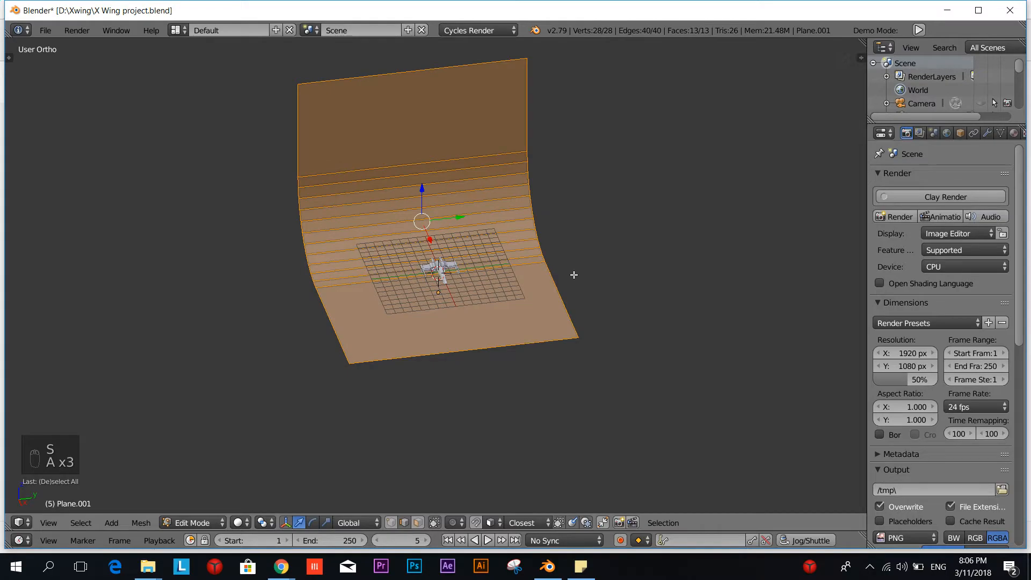
key(s)
key(y)
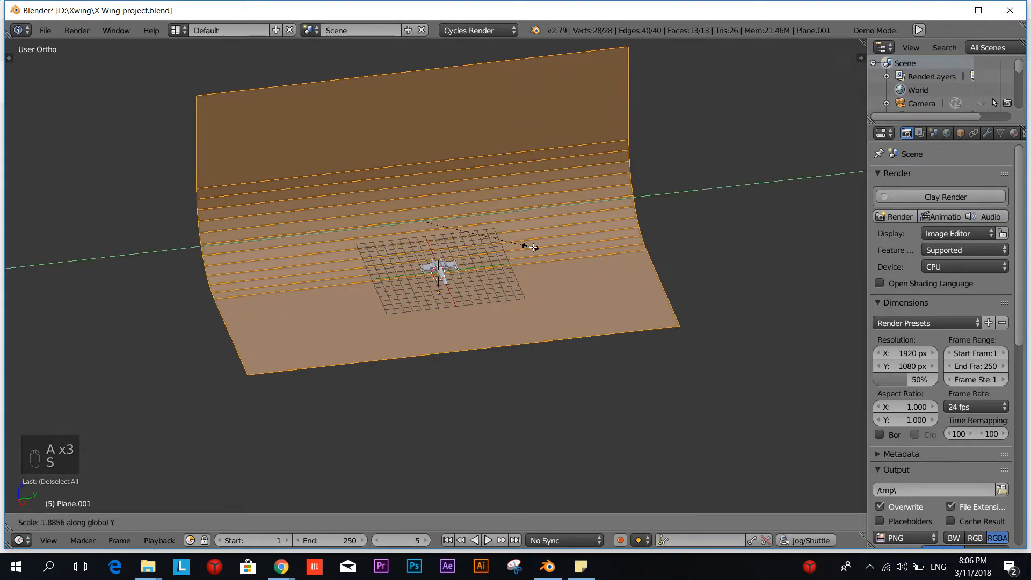
click(564, 247)
key(KP_0)
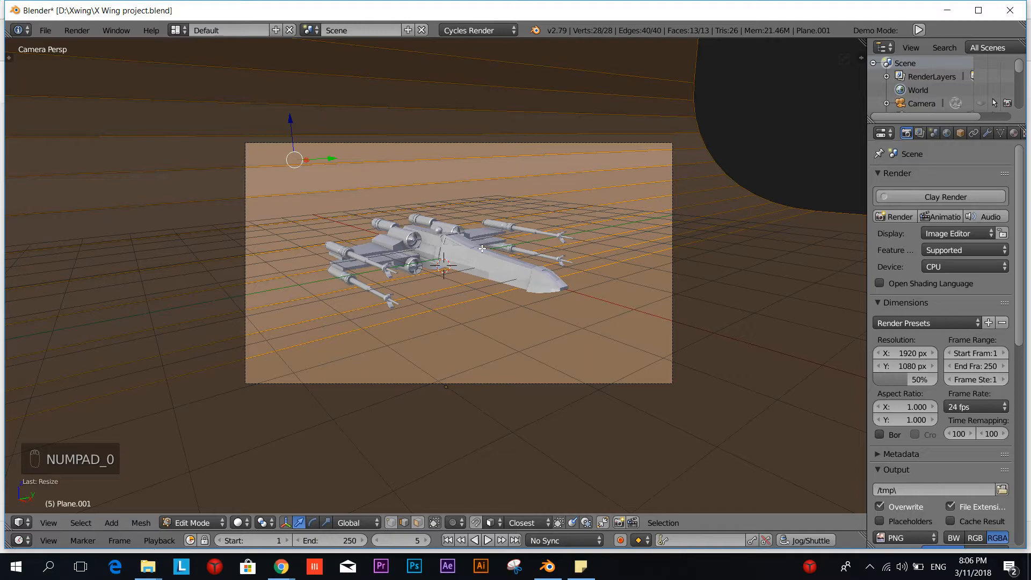
key(KP_0)
Lower the whole backdrop farther beneath the X-wing in front view and check the camera view
scroll(516, 337, down, 3)
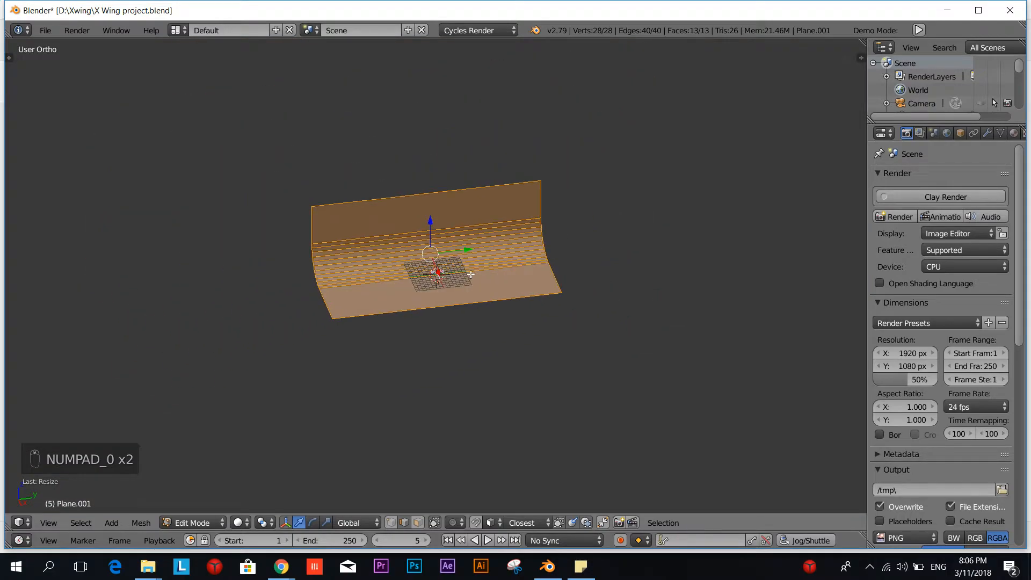
scroll(558, 274, down, 3)
key(KP_1)
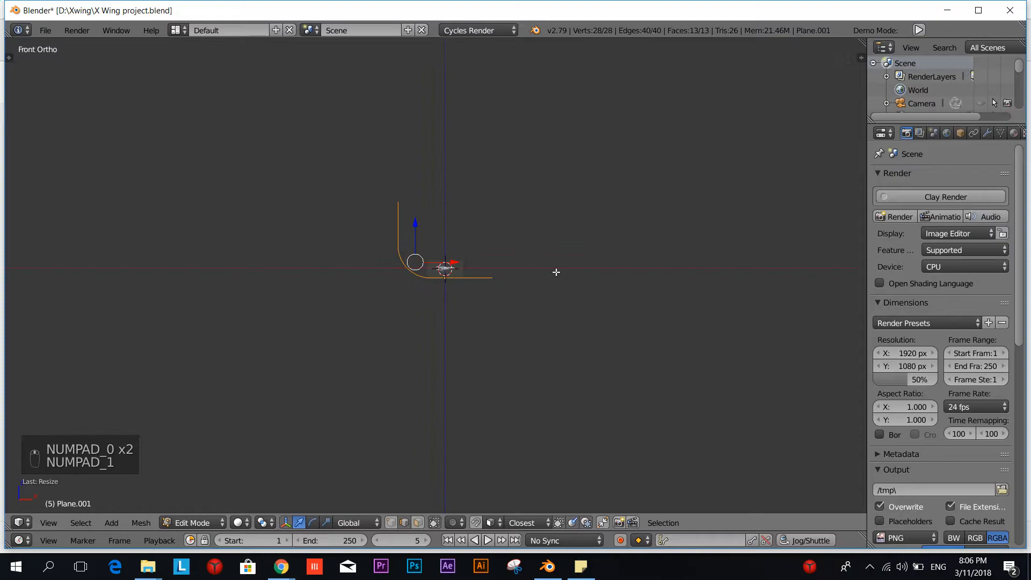
key(g)
click(555, 283)
key(KP_0)
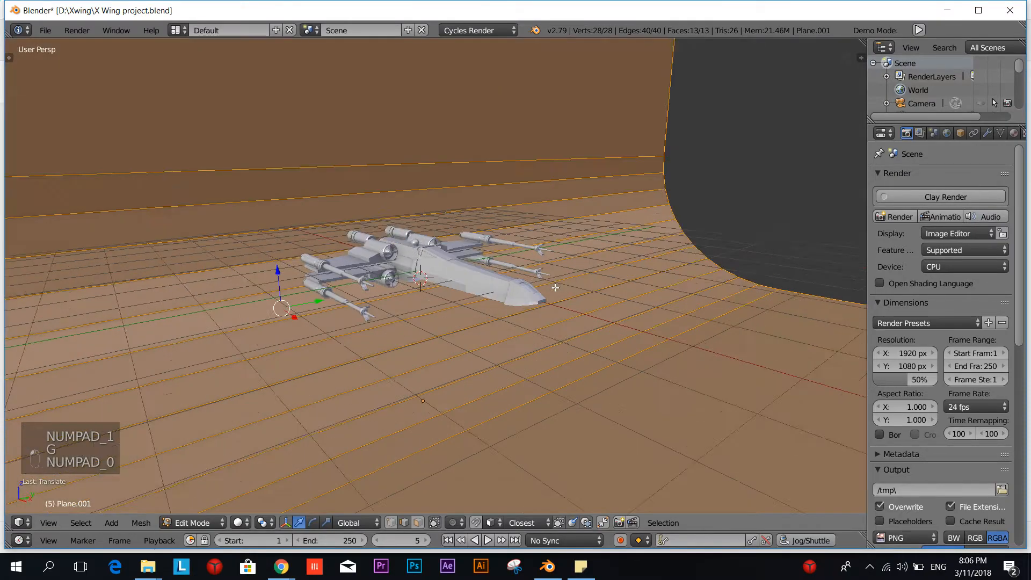
key(KP_0)
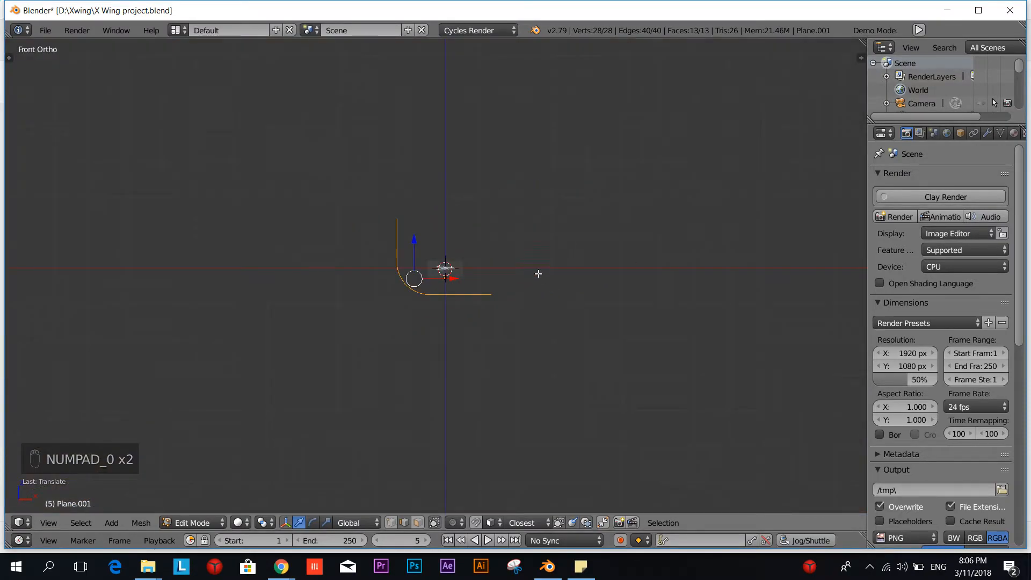
Scale the backdrop slightly wider along the Y axis and return to Object Mode
middle_drag(538, 274, 519, 313)
key(s)
key(y)
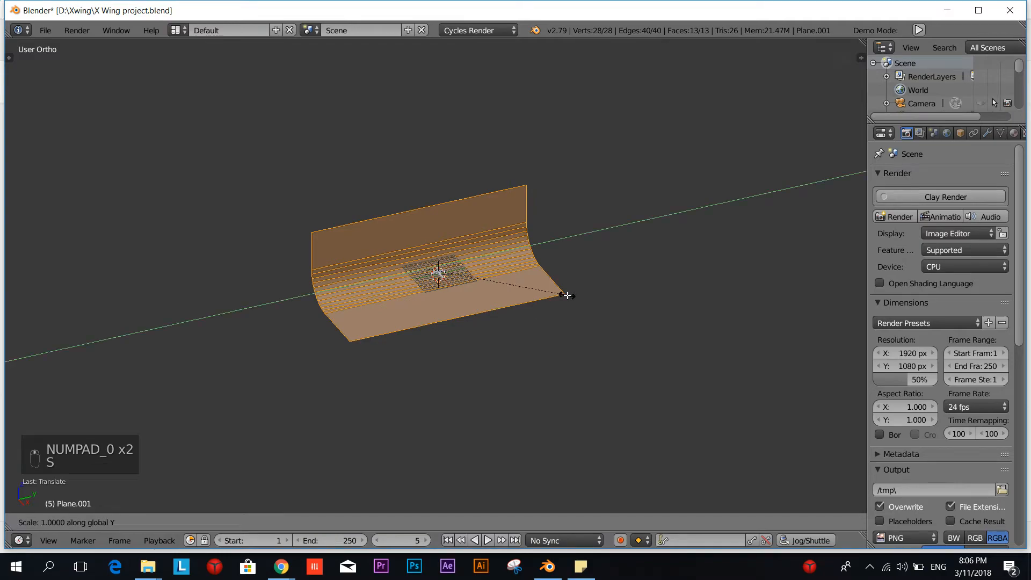
click(627, 290)
key(Tab)
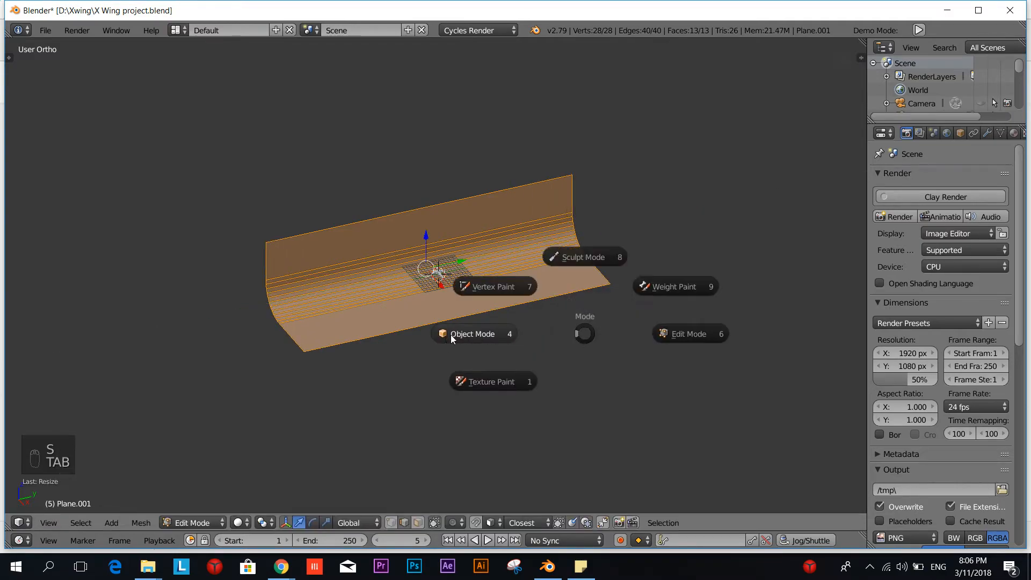
click(450, 334)
Apply smooth shading to the curved backdrop
key(t)
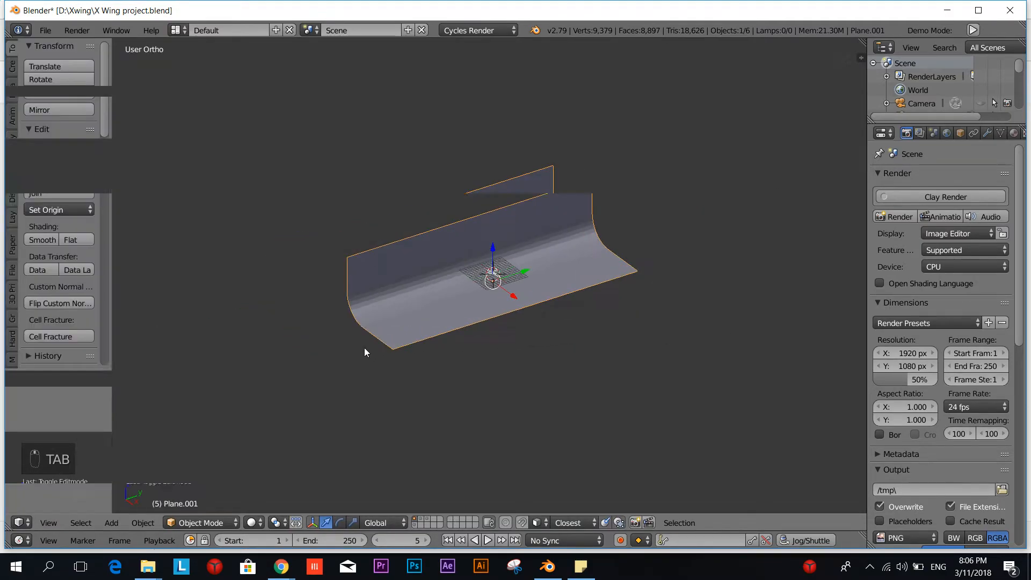
scroll(427, 376, up, 3)
middle_drag(466, 382, 492, 363)
scroll(492, 362, up, 5)
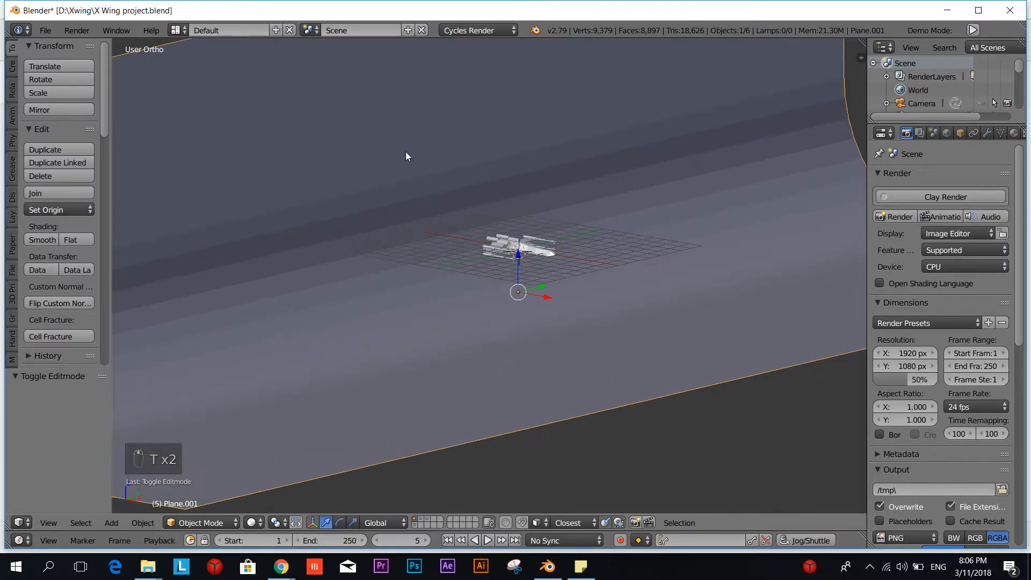
middle_drag(504, 266, 481, 192)
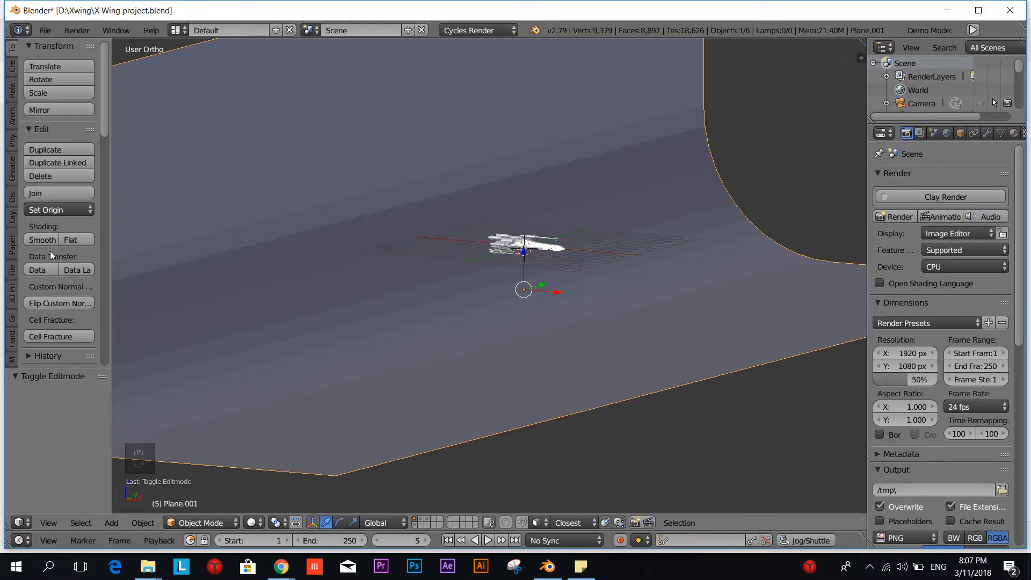
click(35, 240)
middle_drag(411, 306, 370, 282)
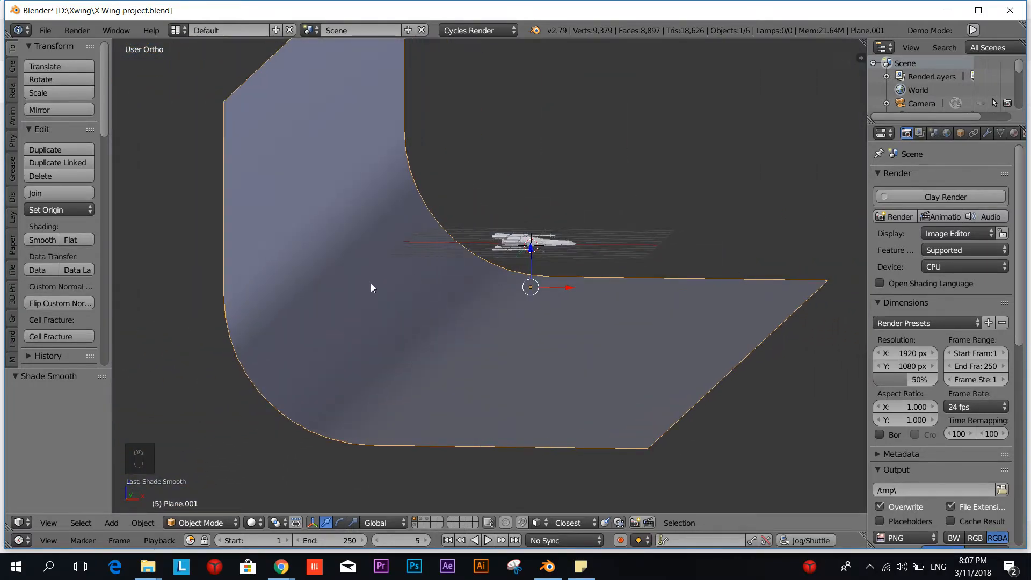
key(t)
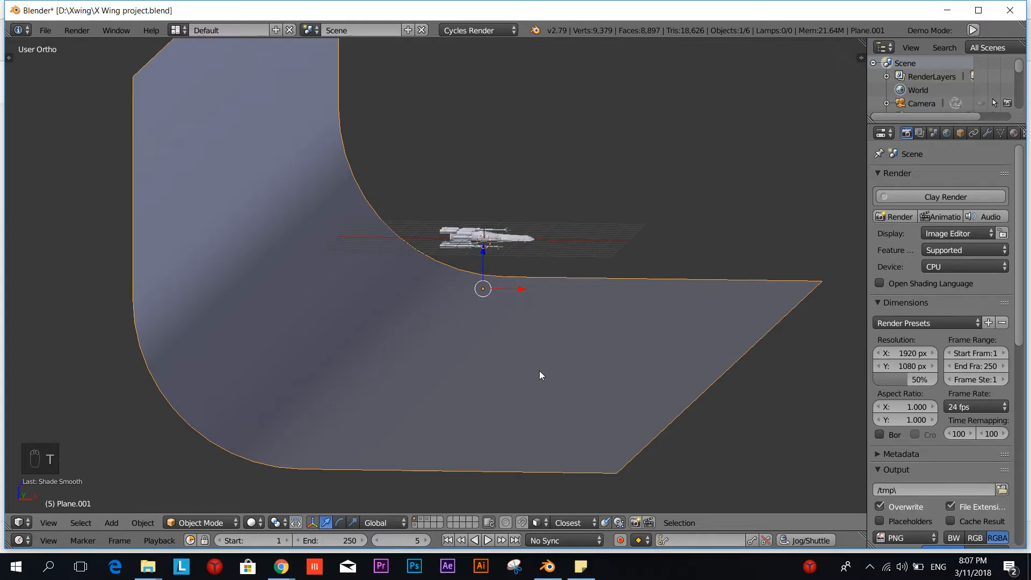
Split the 3D view into two side-by-side areas and make the second a Node Editor for object materials with its properties sidebar hidden
middle_drag(637, 363, 607, 331)
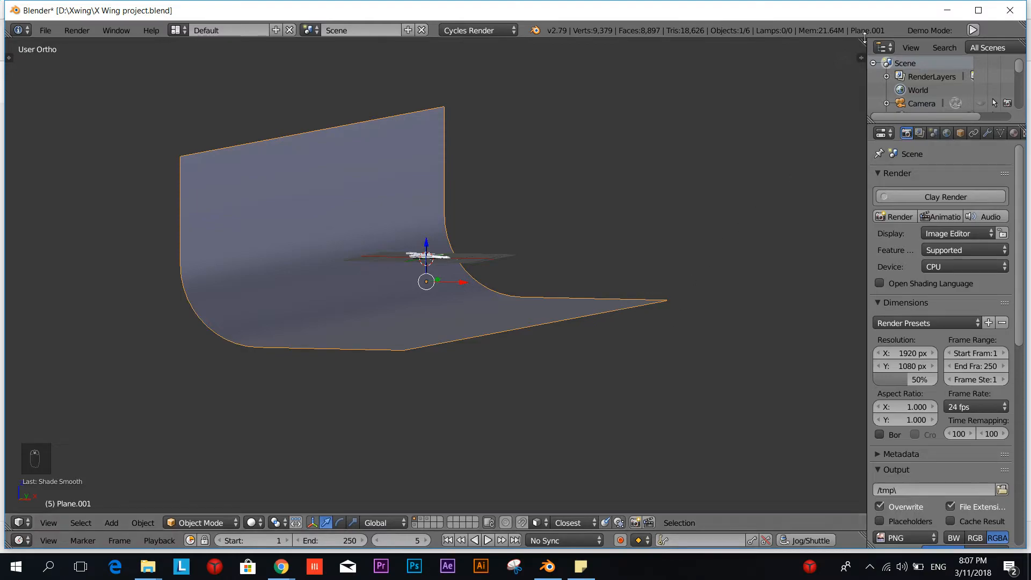
drag(862, 43, 773, 94)
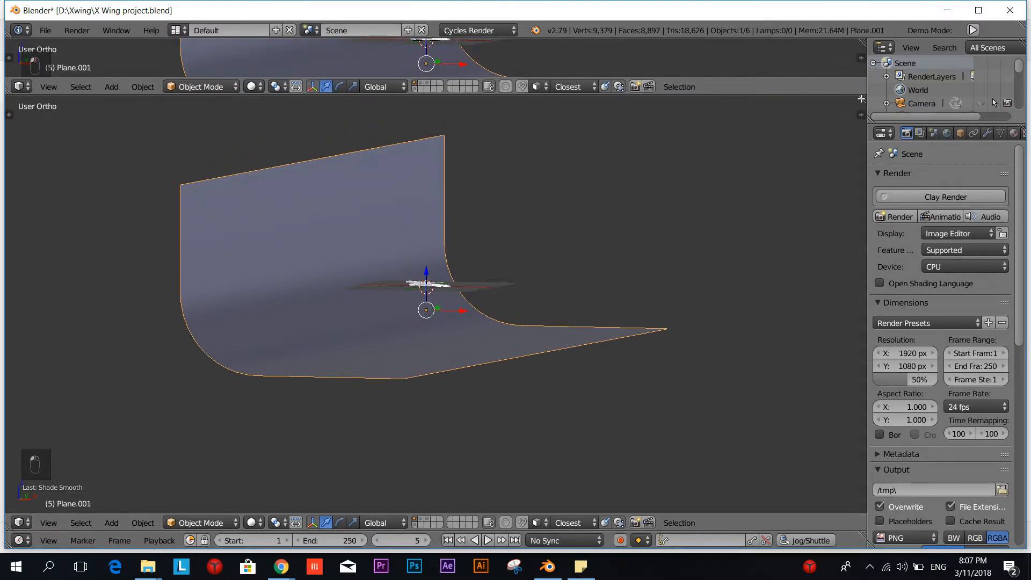
drag(854, 81, 406, 114)
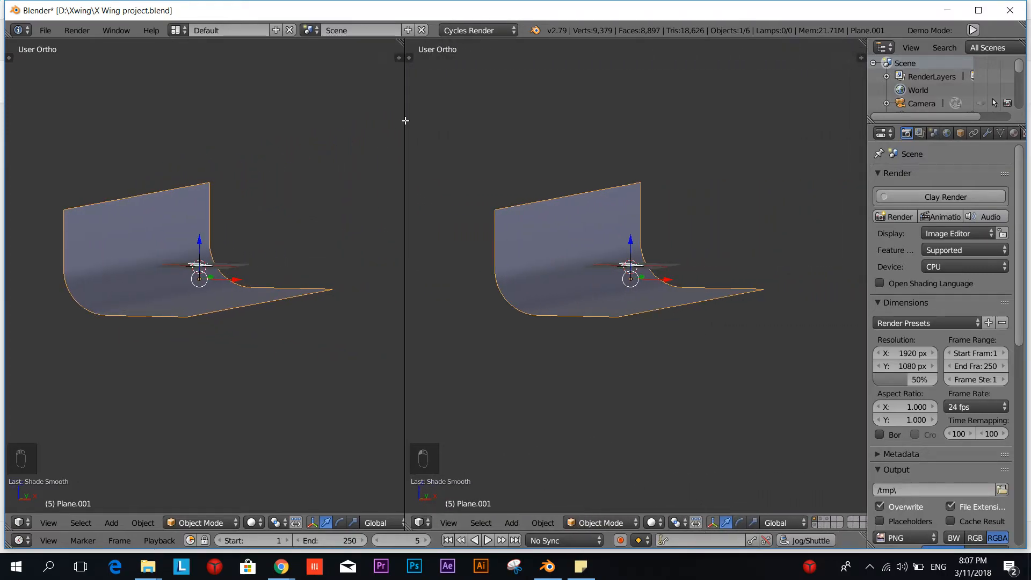
click(422, 521)
click(475, 377)
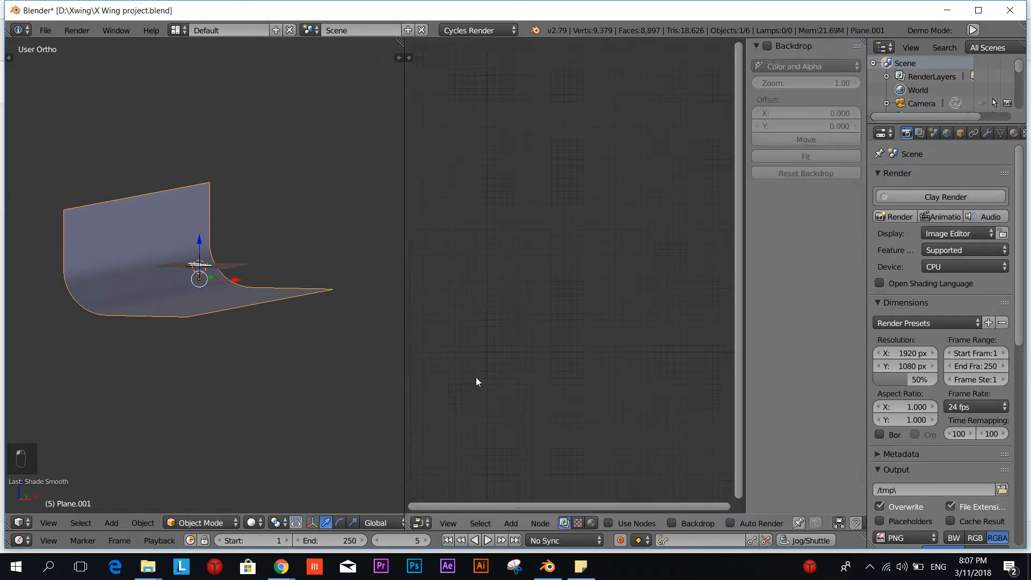
click(591, 523)
key(n)
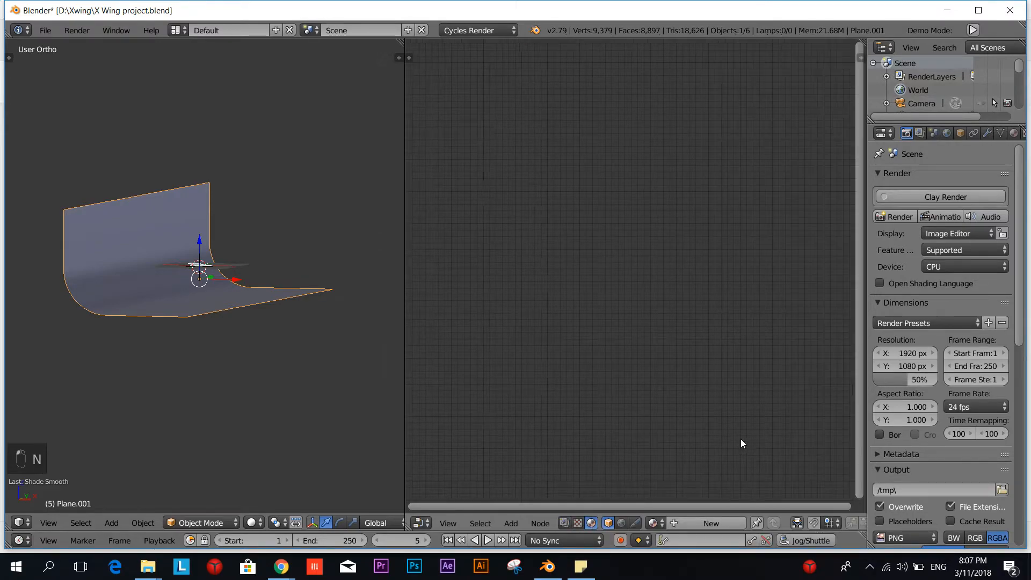
scroll(707, 408, down, 8)
Create a new material on the backdrop and name it Background
click(1015, 134)
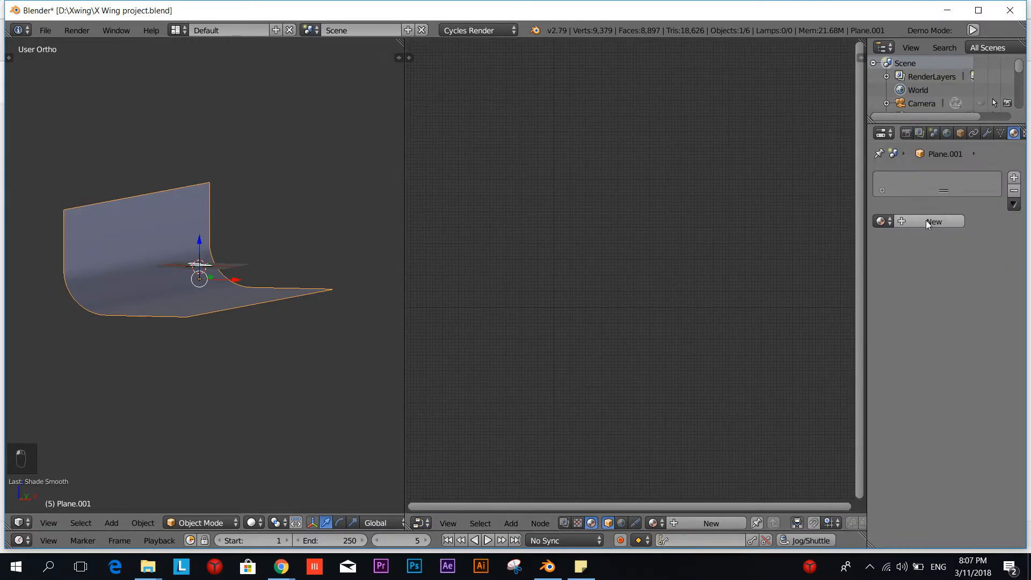
click(925, 220)
double_click(909, 180)
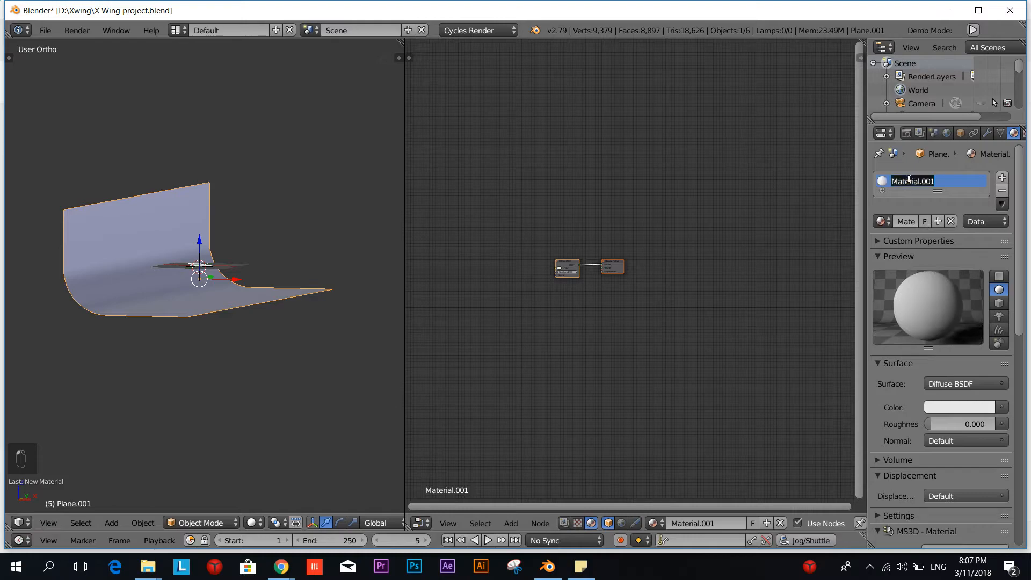
text(Background)
key(BackSpace)
key(BackSpace)
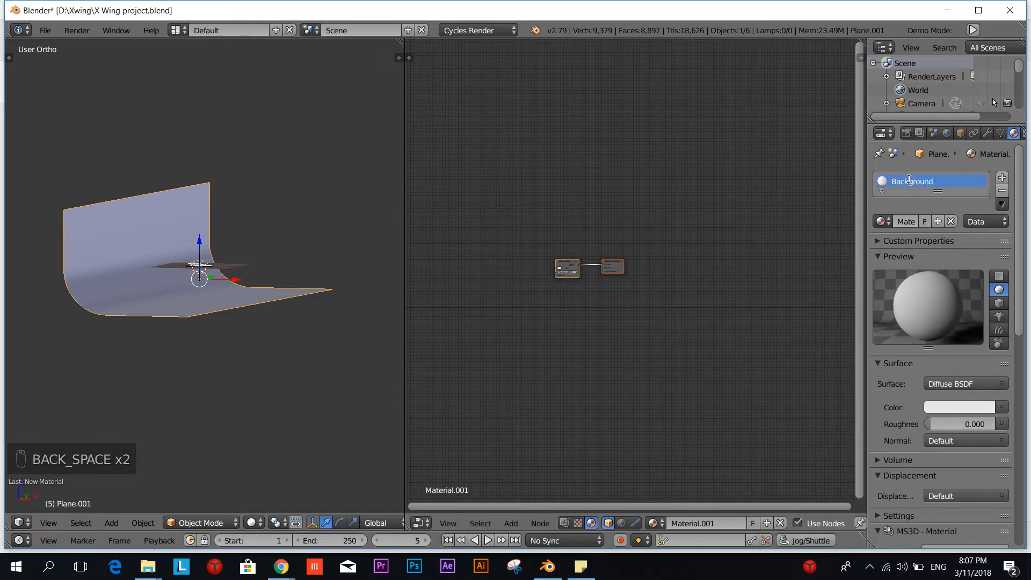
key(Return)
Add a ColorRamp node before the Diffuse BSDF and connect its Color output to the shader's Color input
scroll(584, 246, up, 4)
middle_drag(523, 364, 840, 371)
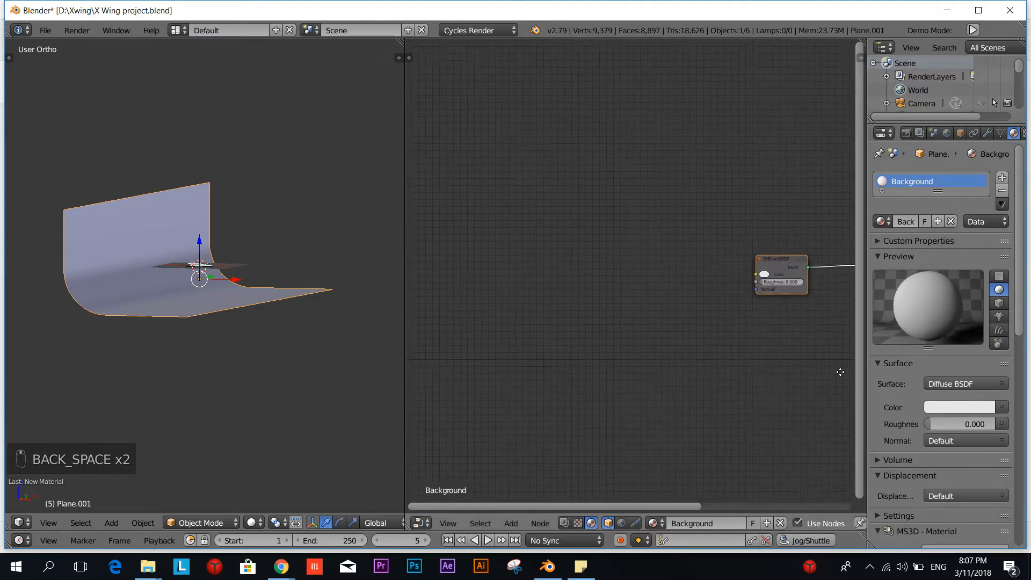
middle_drag(795, 396, 641, 394)
scroll(642, 265, up, 2)
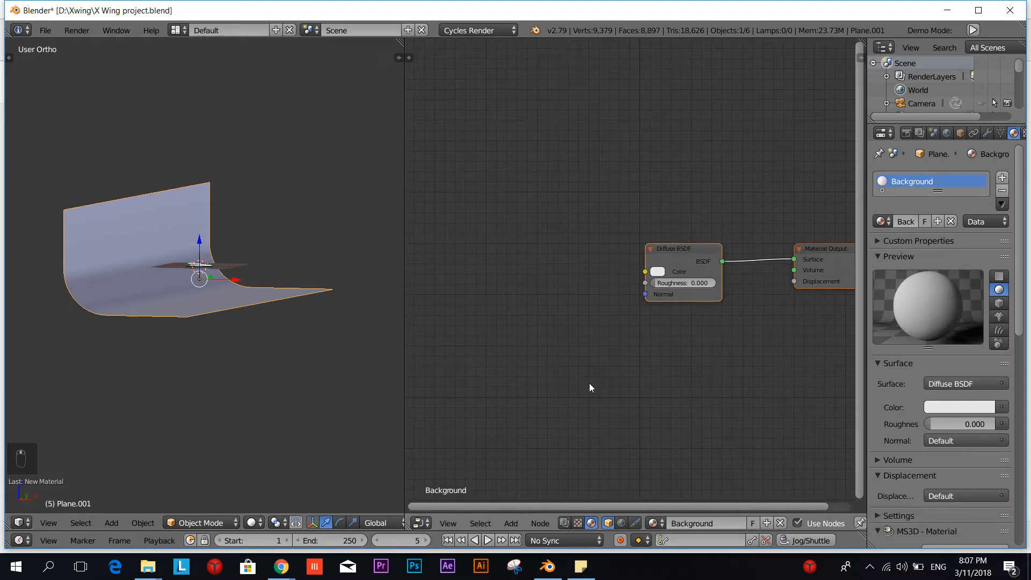
key(shift+a)
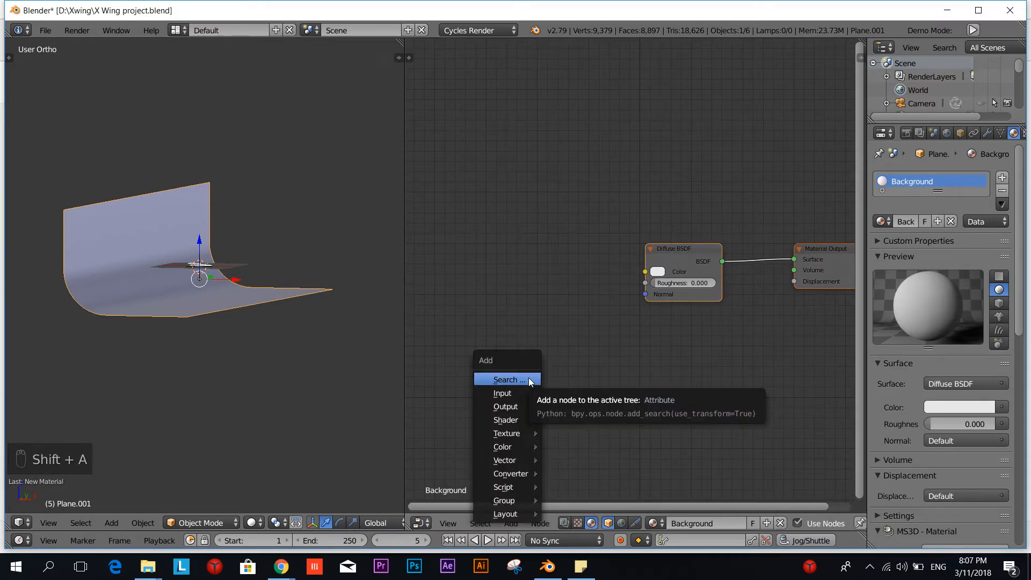
click(529, 379)
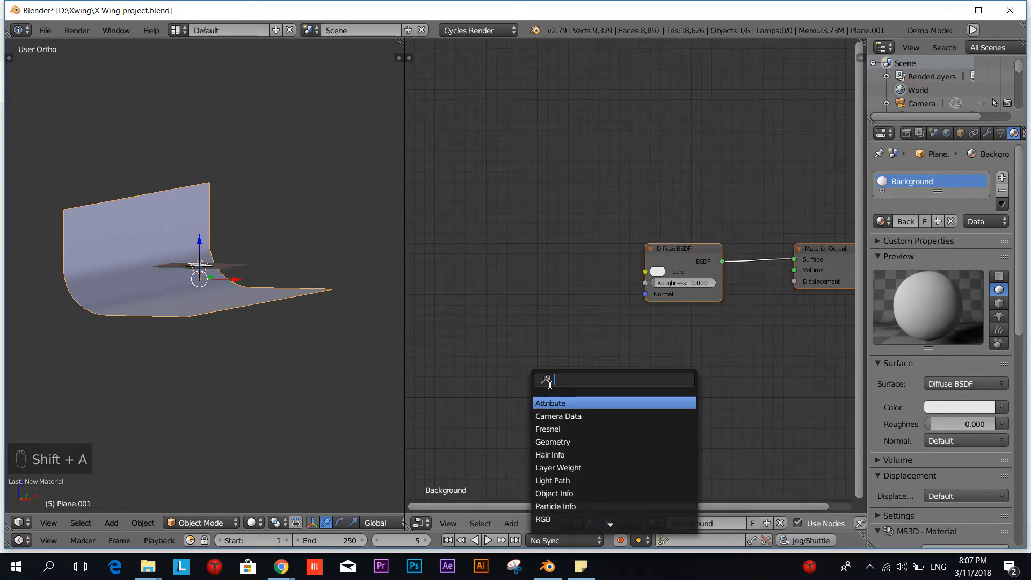
text(colo)
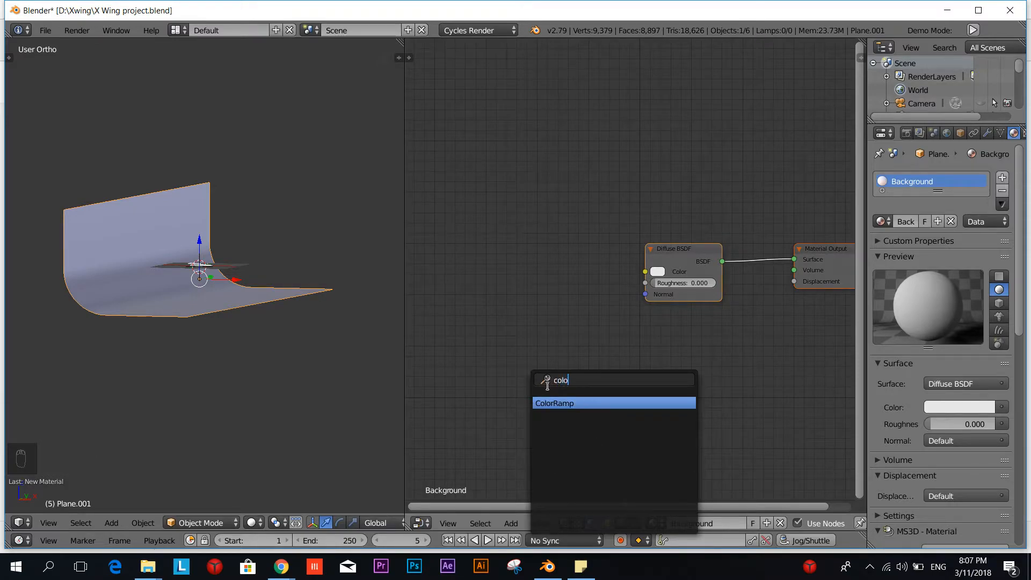
click(557, 406)
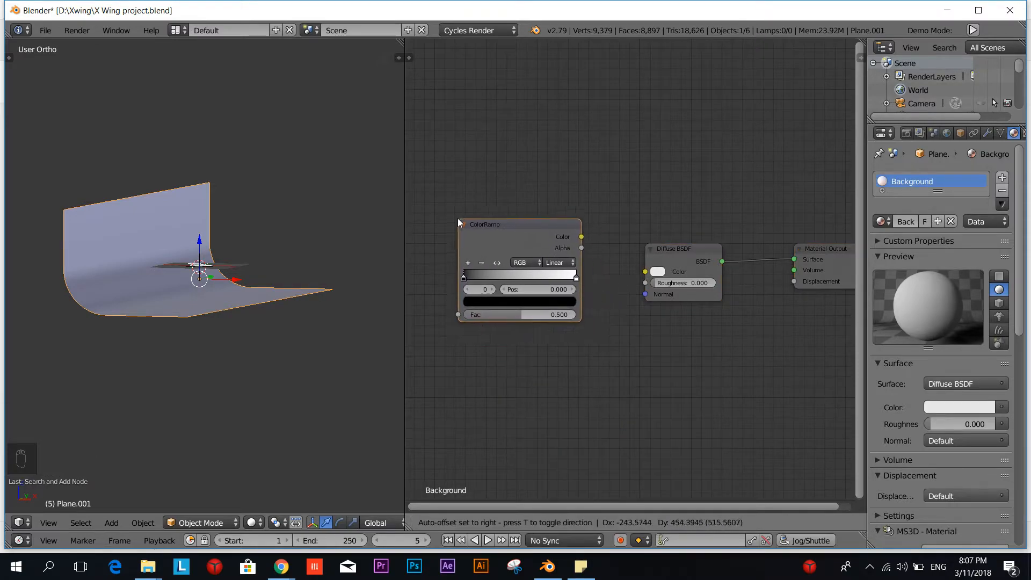
click(466, 207)
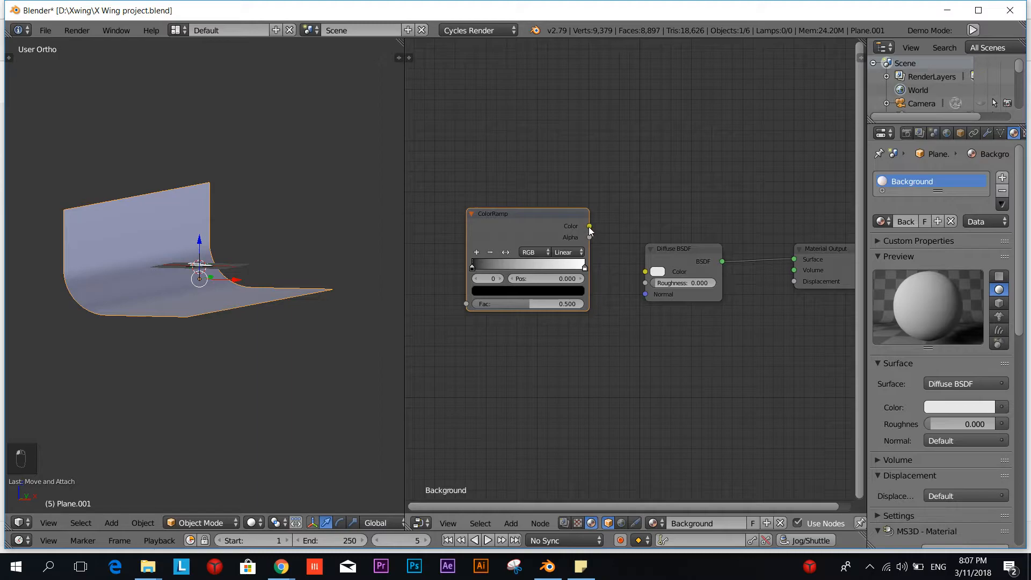
drag(589, 227, 588, 228)
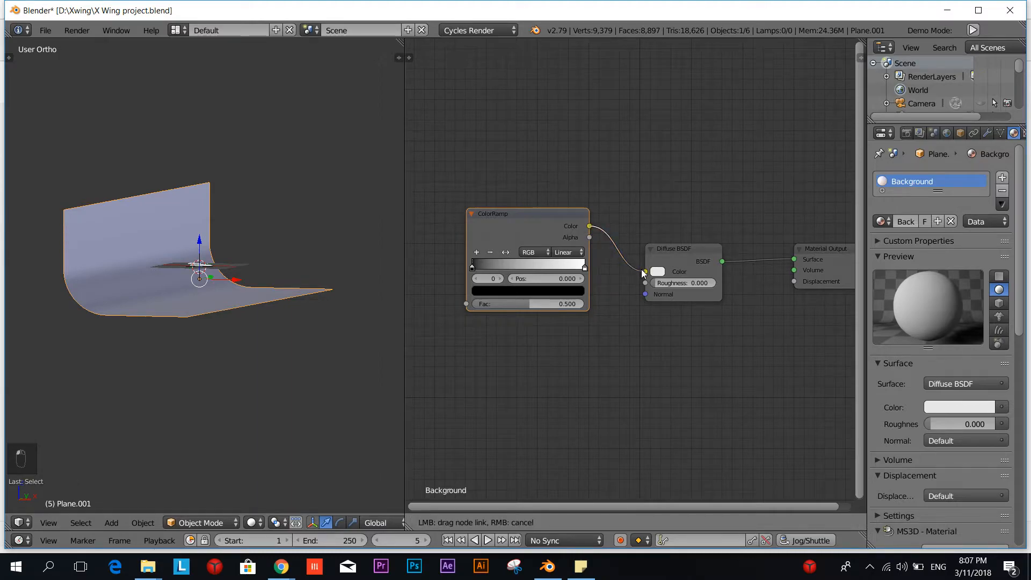
drag(641, 270, 644, 271)
Add a Noise Texture node before the ColorRamp and connect its Fac output to the ramp's Fac input
middle_drag(459, 408, 604, 407)
key(shift+a)
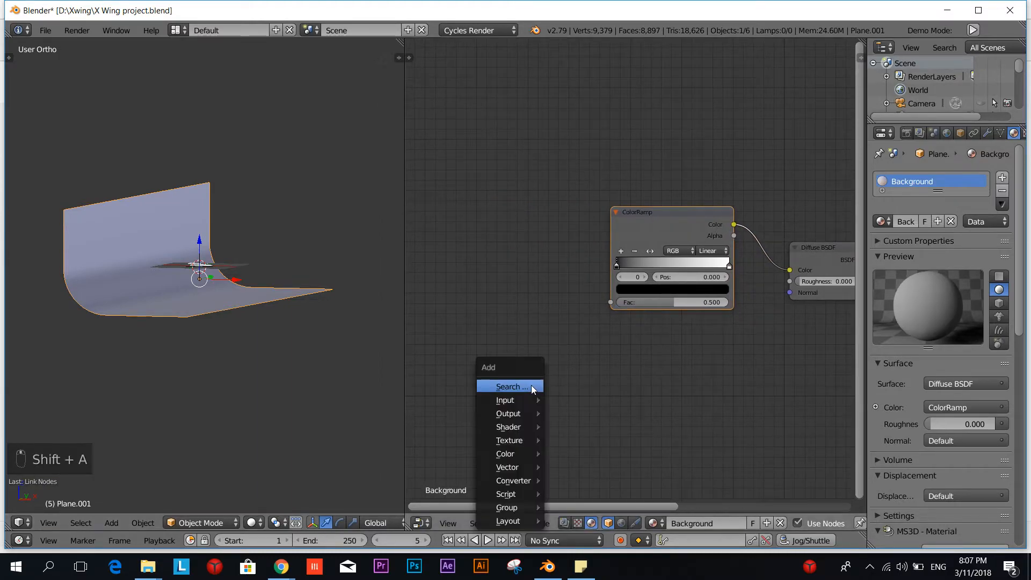
click(531, 387)
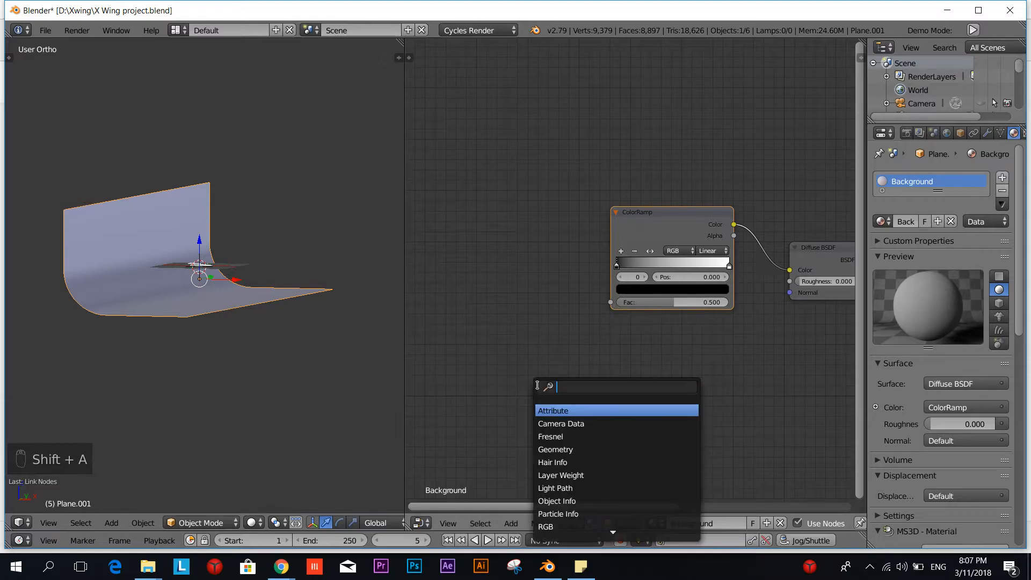
text(noi)
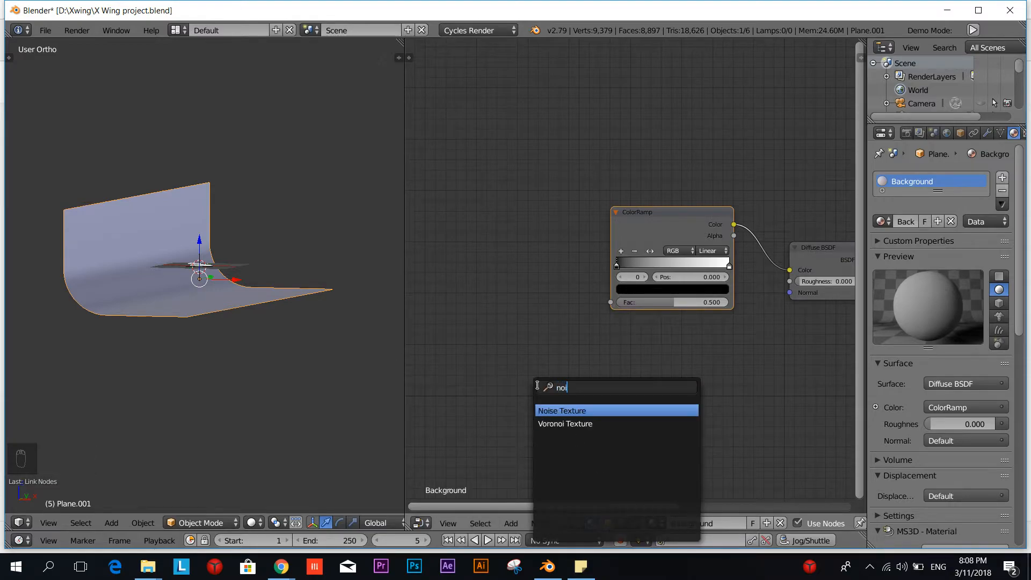
click(539, 414)
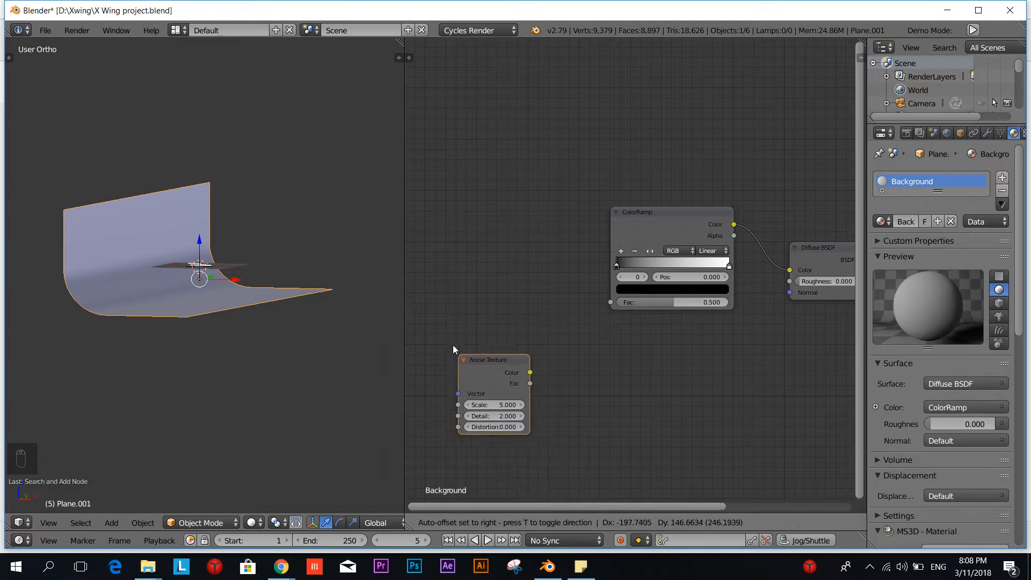
click(443, 272)
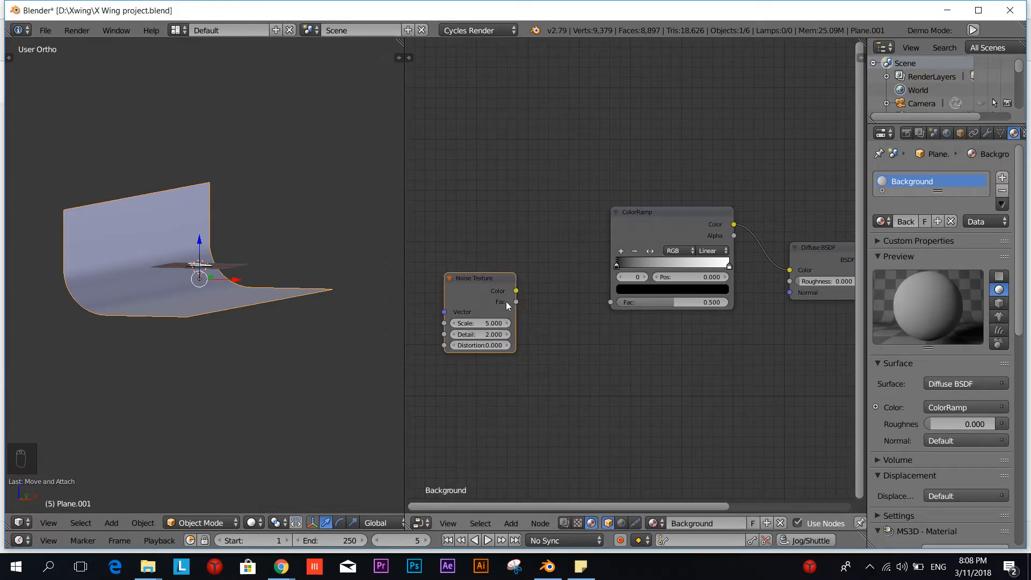
drag(516, 301, 608, 303)
Set the Noise Texture's scale to 800
scroll(598, 414, up, 2)
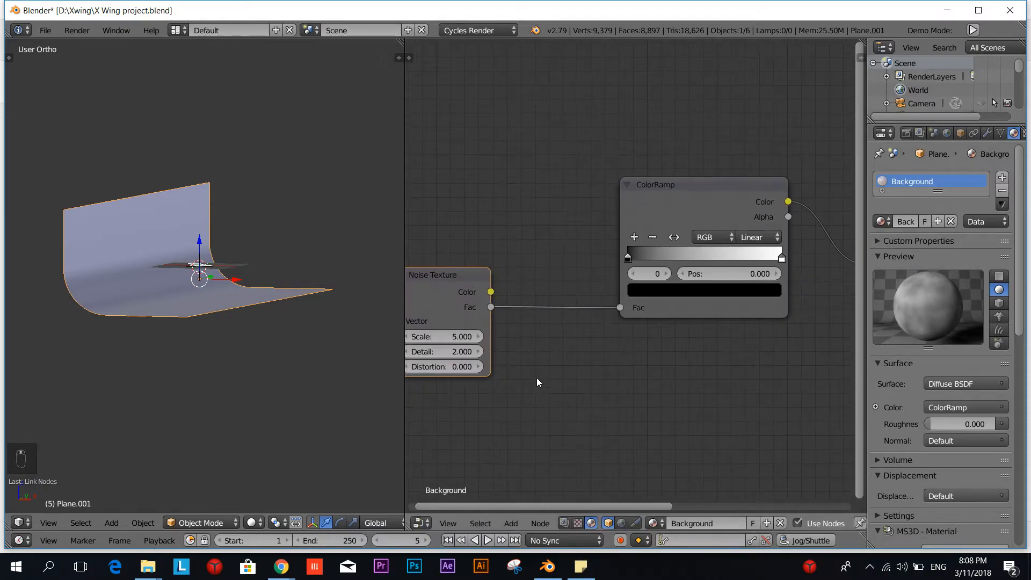
middle_drag(534, 405, 566, 395)
scroll(566, 394, down, 1)
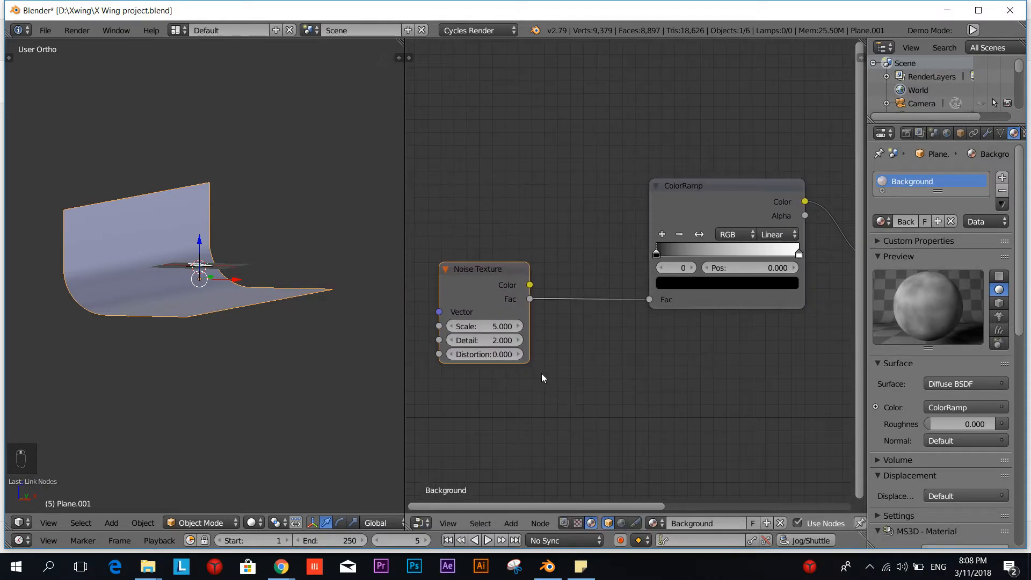
click(501, 327)
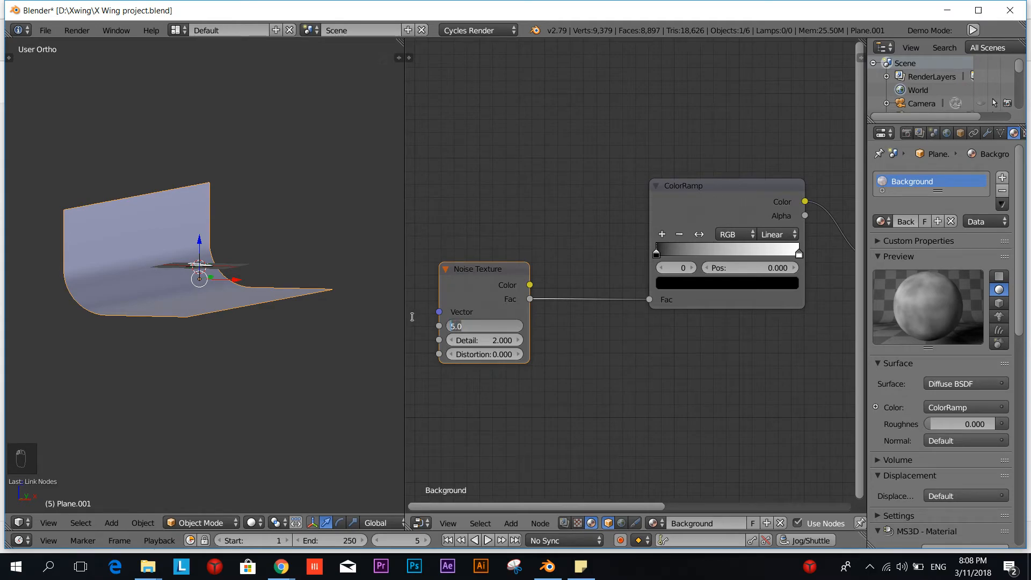
text(800)
key(Return)
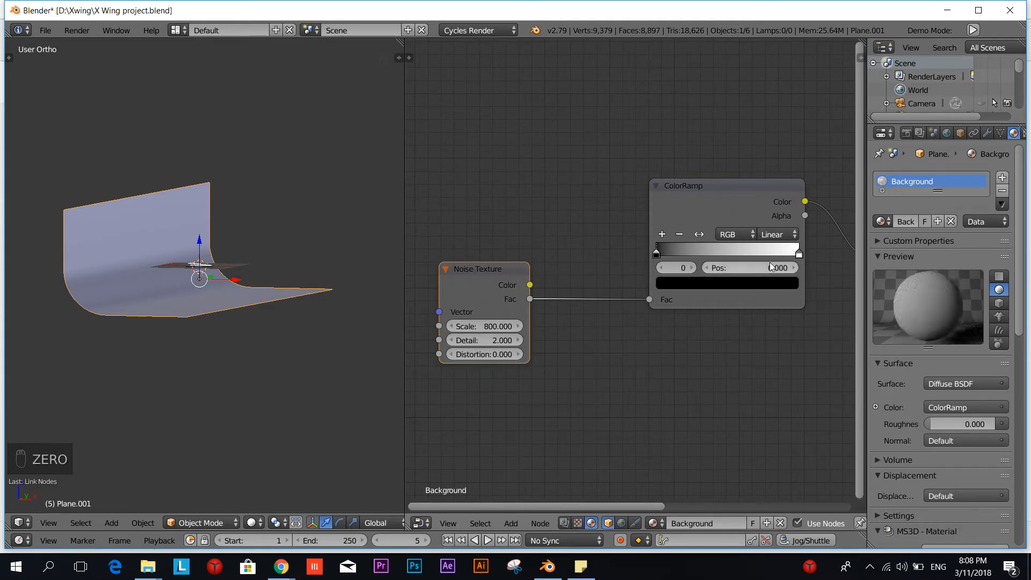
Change the ColorRamp's black stop to a very dark navy blue, about RGB 0.003, 0.001, 0.038
click(710, 282)
drag(769, 191, 768, 172)
drag(756, 133, 751, 125)
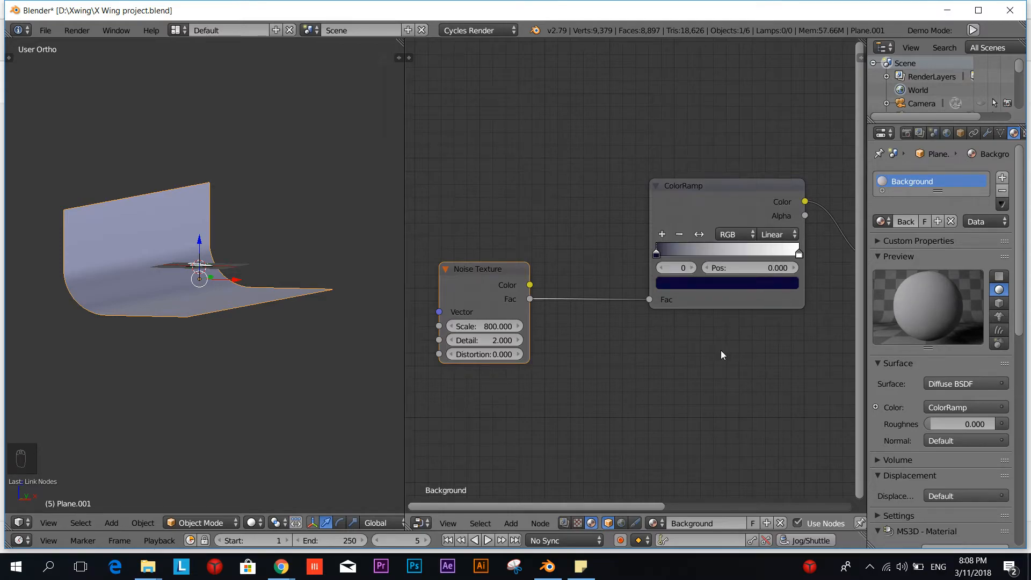
Brighten the ColorRamp's navy blue stop slightly
scroll(583, 347, up, 3)
scroll(755, 322, up, 1)
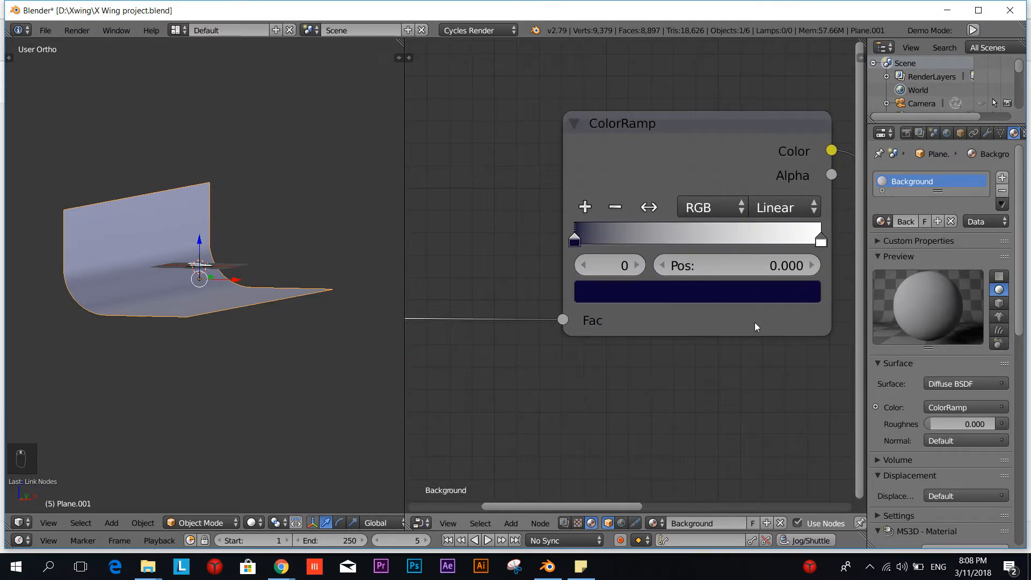
click(752, 299)
middle_drag(739, 376, 687, 431)
click(688, 384)
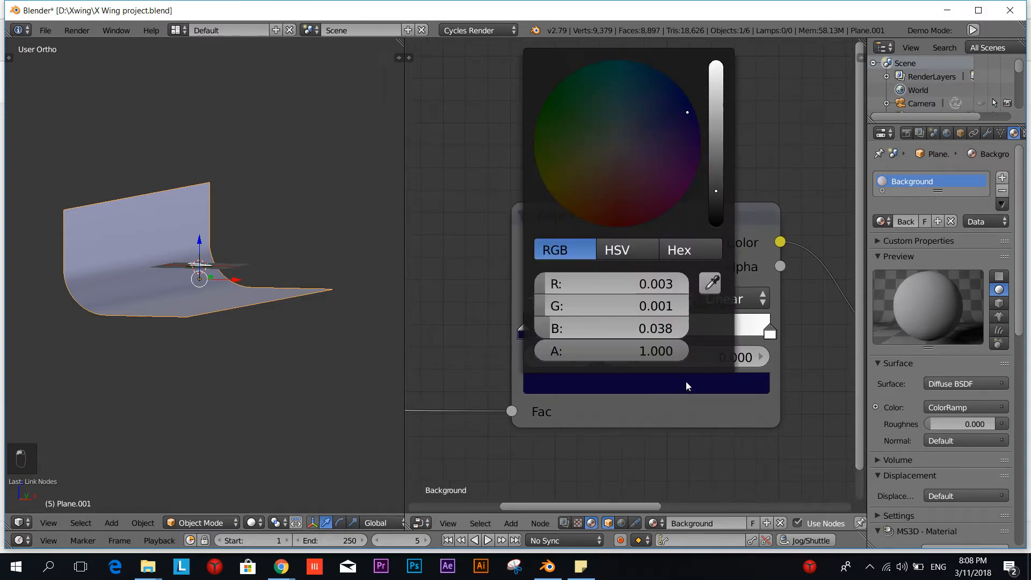
click(717, 186)
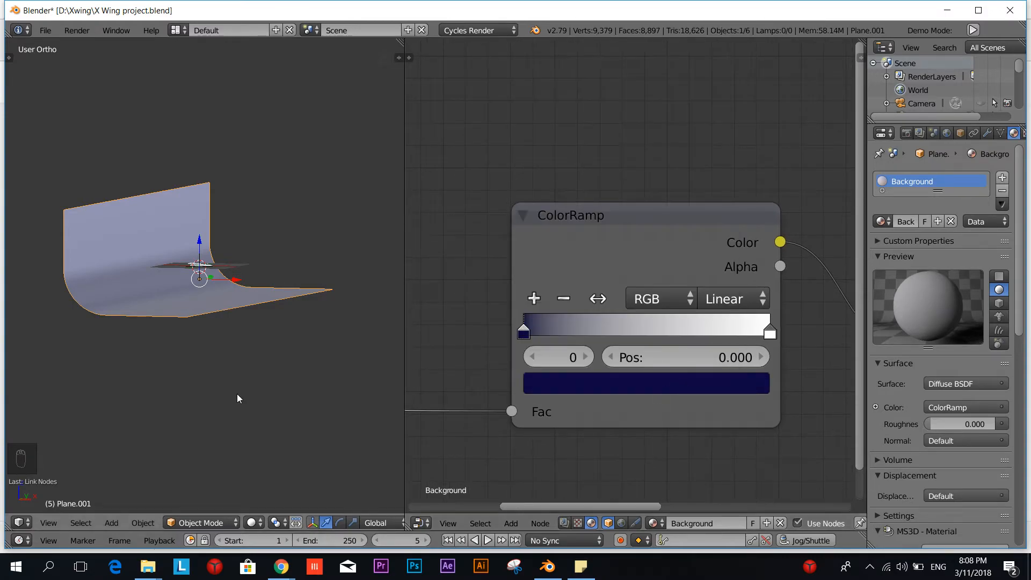
Preview the backdrop material through the camera with rendered shading, and return to solid shading
key(KP_0)
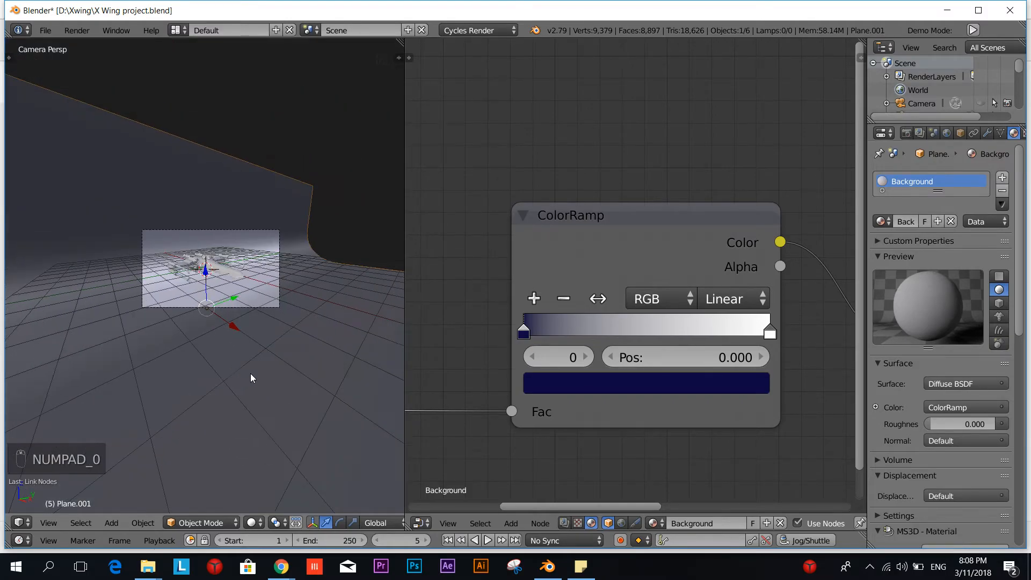
key(shift+z)
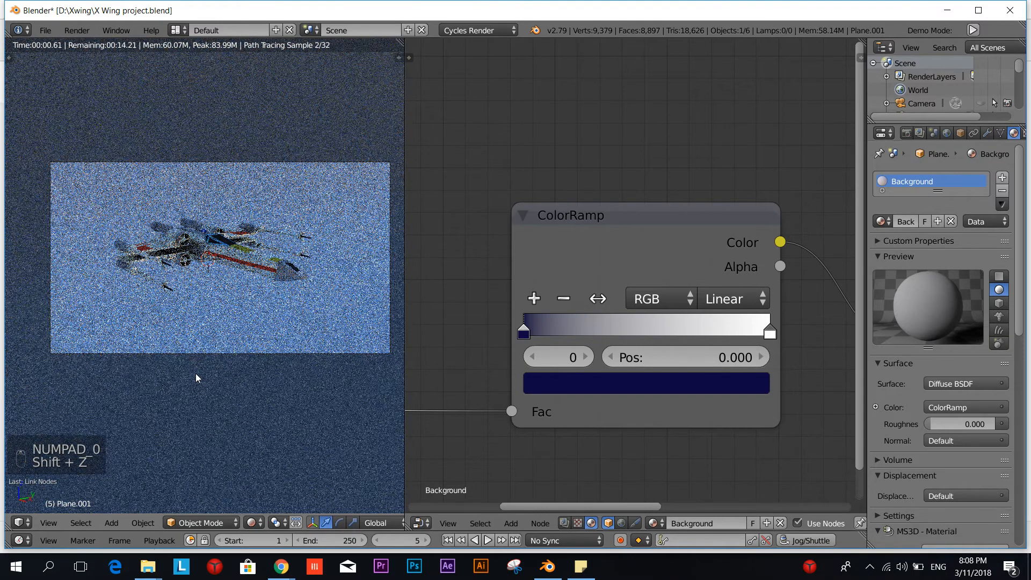
scroll(626, 372, down, 7)
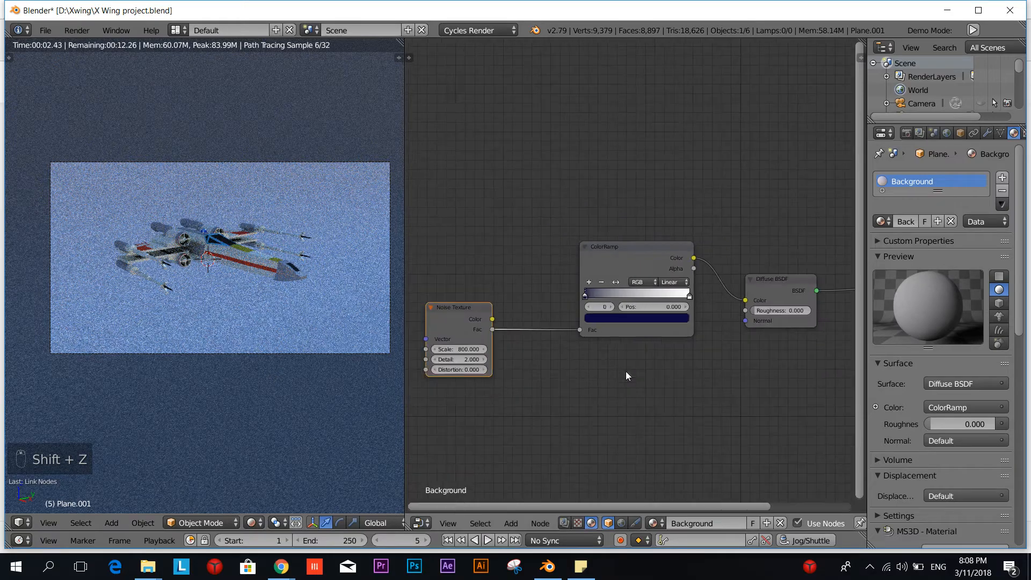
scroll(698, 395, up, 2)
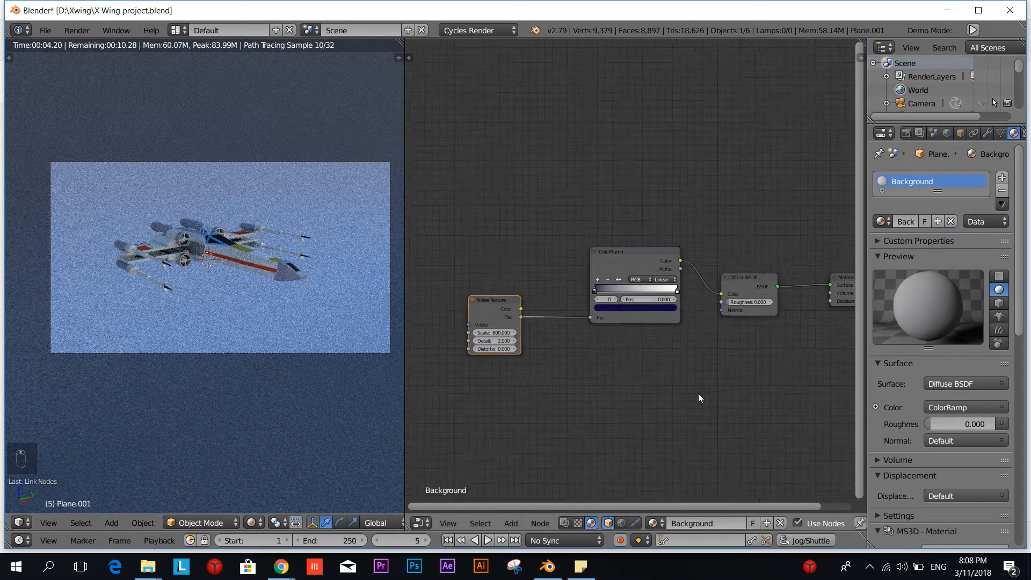
scroll(591, 356, up, 2)
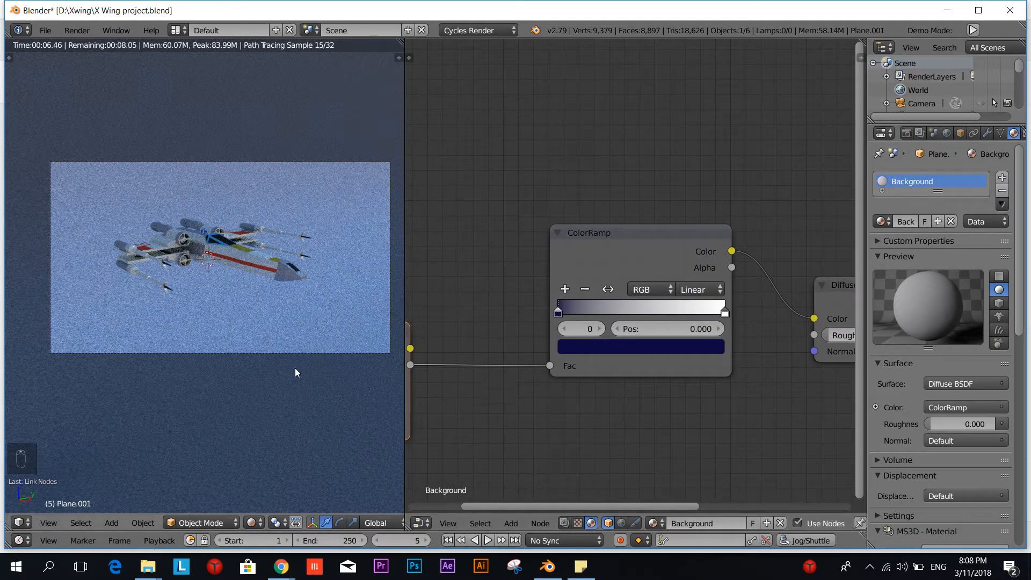
key(shift+z)
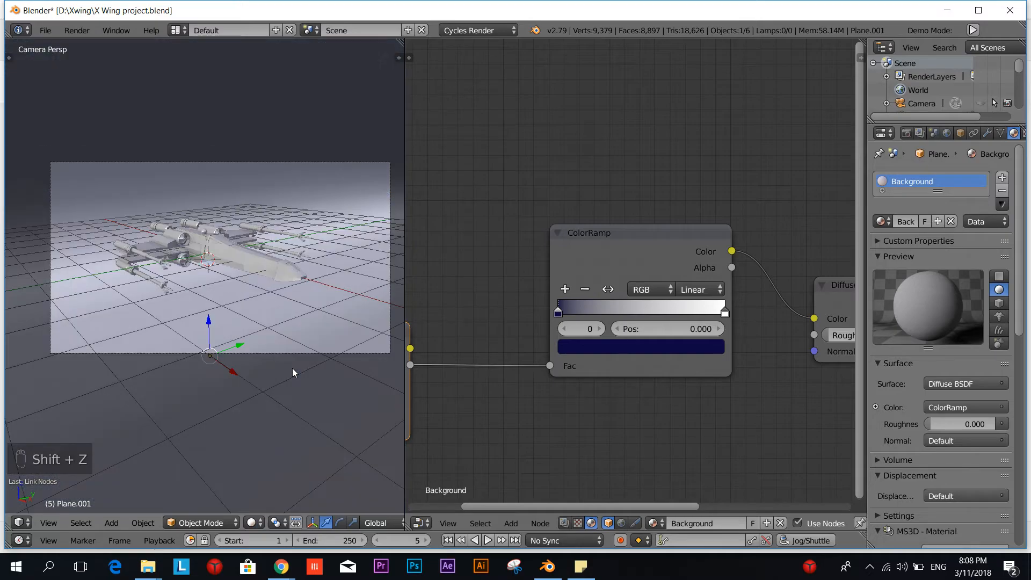
Inspect the backdrop material around the X-wing up close in rendered shading, and switch back to solid shading
scroll(160, 365, down, 5)
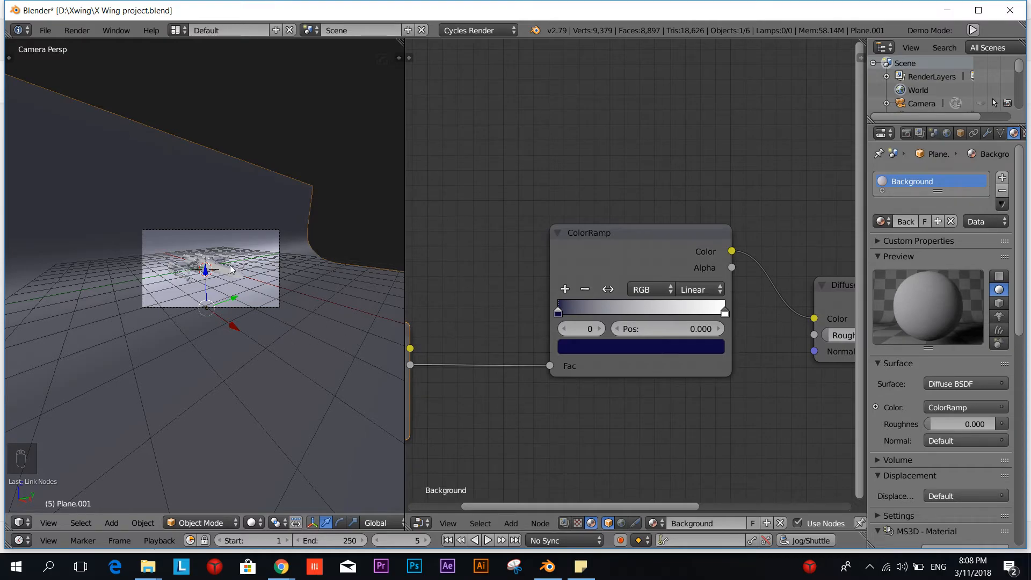
scroll(230, 268, up, 4)
key(shift+z)
scroll(181, 290, up, 5)
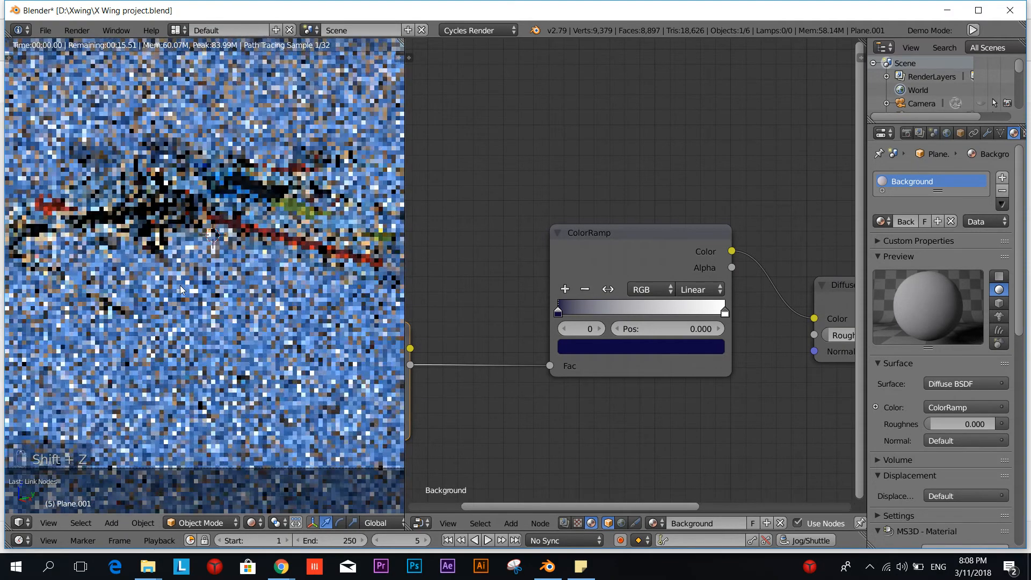
key(shift+z)
scroll(531, 317, down, 2)
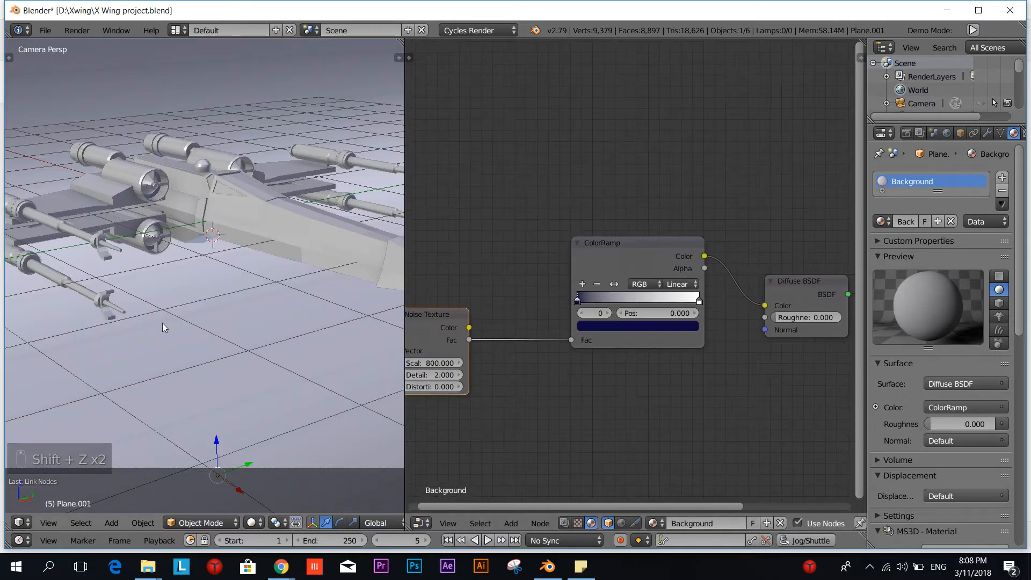
scroll(164, 326, down, 3)
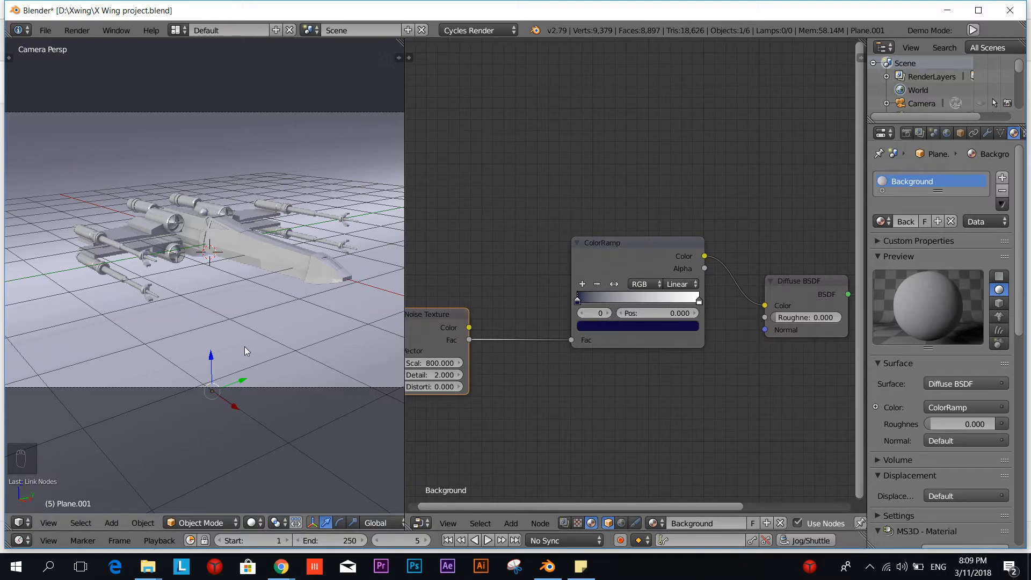
Move the ColorRamp node closer to the Noise Texture node
click(578, 306)
key(g)
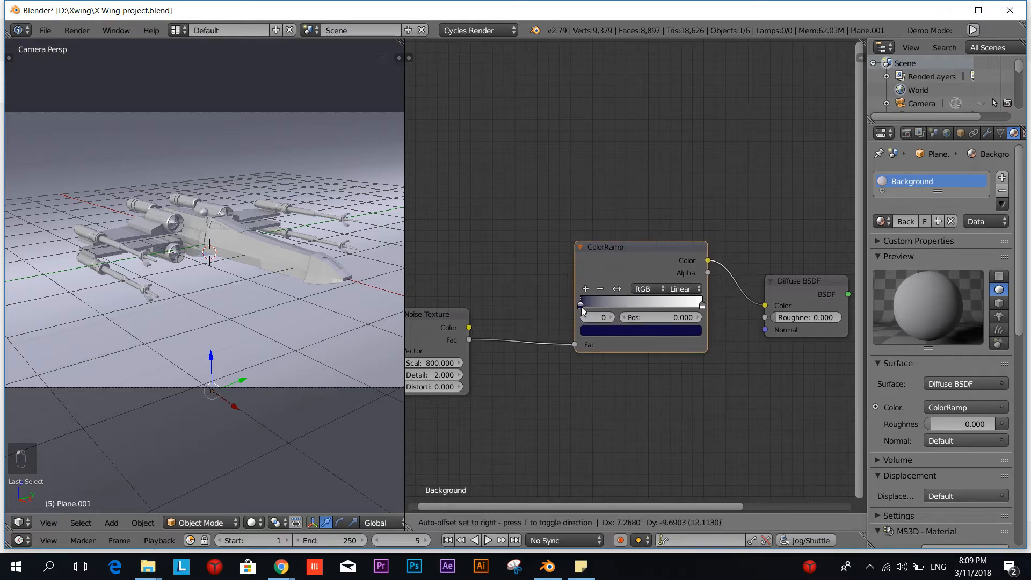
click(468, 308)
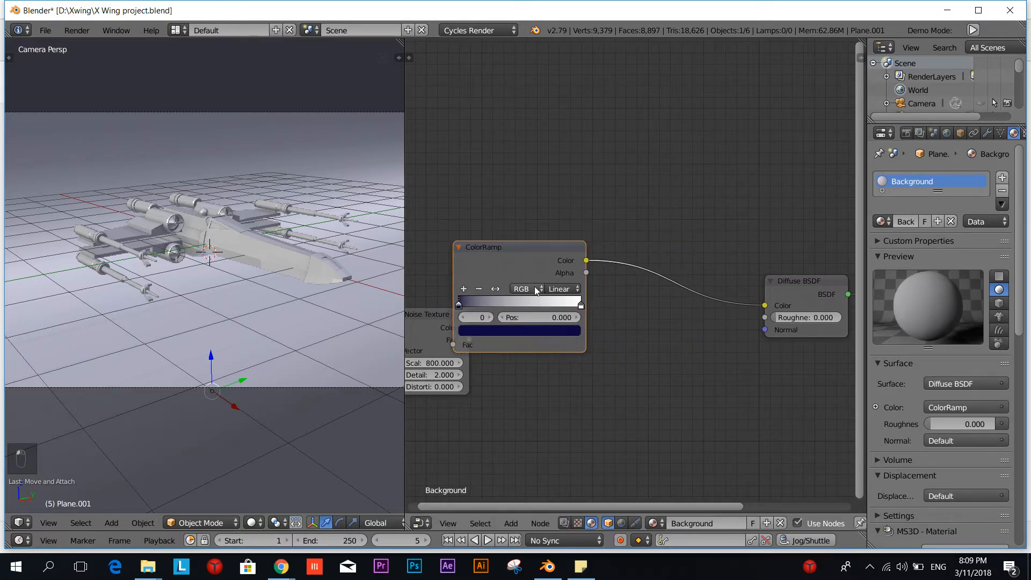
Shift the ColorRamp's navy blue stop to about position 0.728 and preview the material with rendered shading
scroll(559, 353, up, 3)
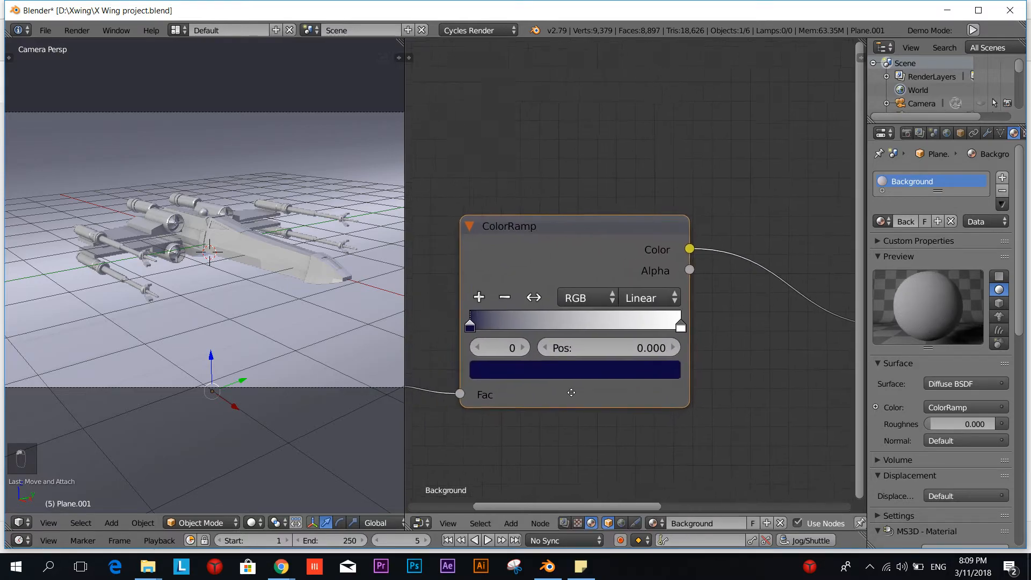
drag(478, 315, 631, 324)
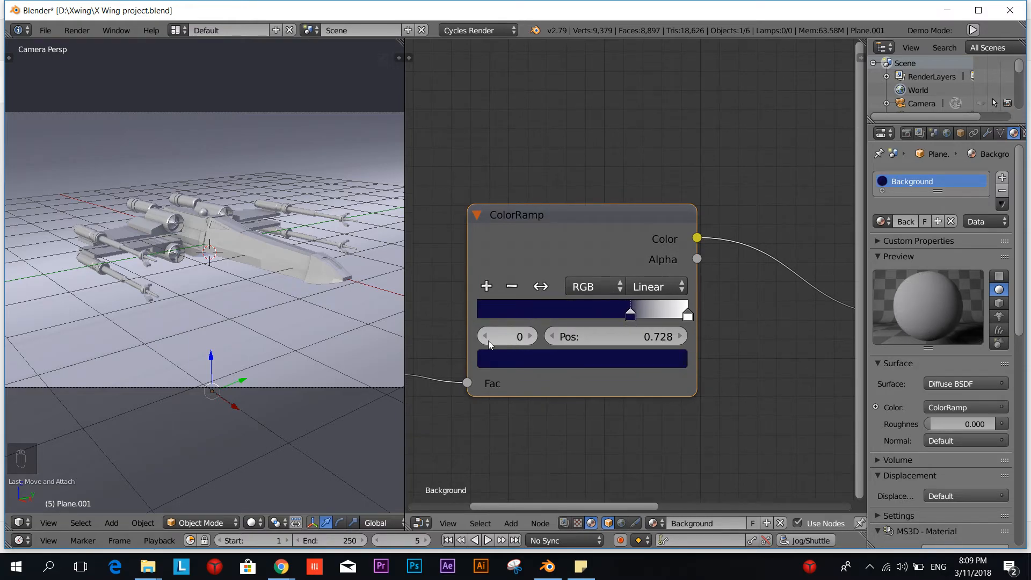
key(shift+z)
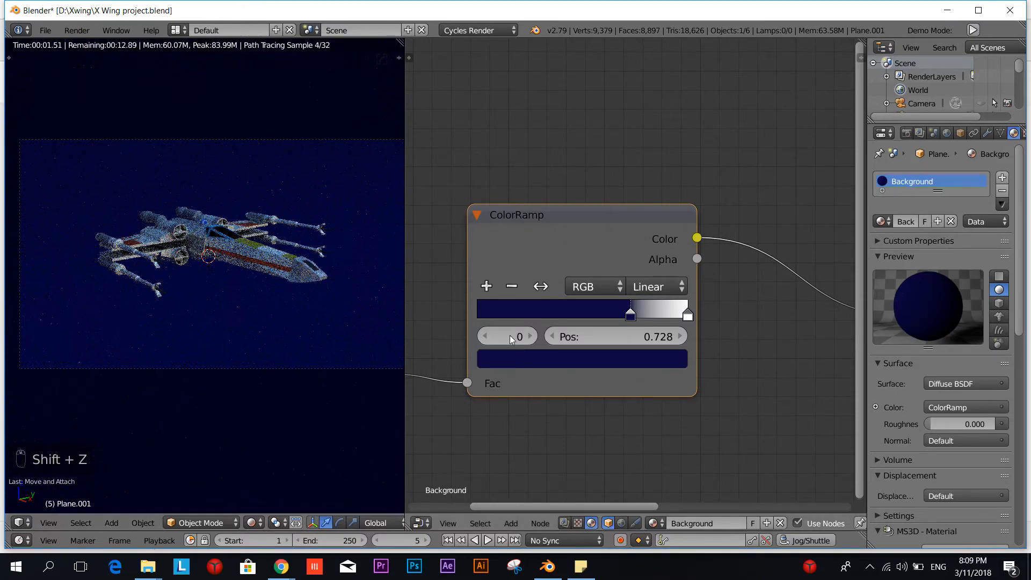
Shift the ColorRamp's white stop to about position 0.808, checking the backdrop in the rendered camera view
click(687, 316)
drag(688, 318, 686, 318)
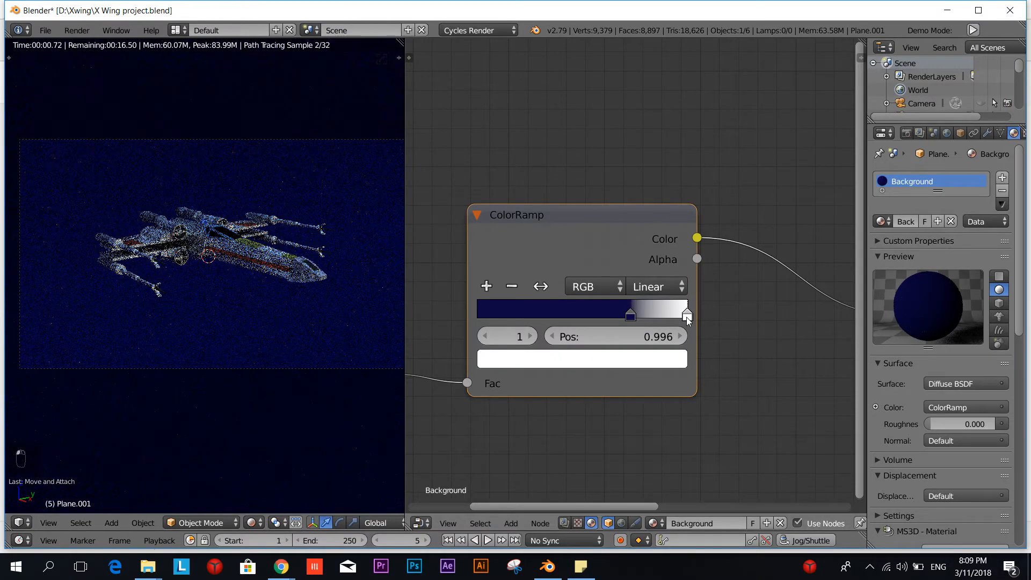
scroll(285, 201, up, 4)
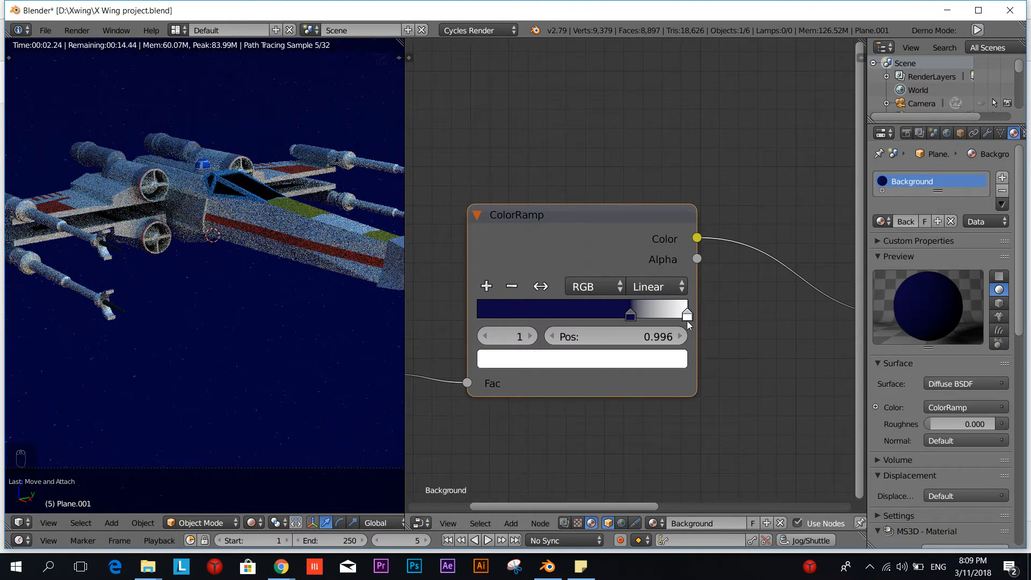
drag(687, 316, 650, 315)
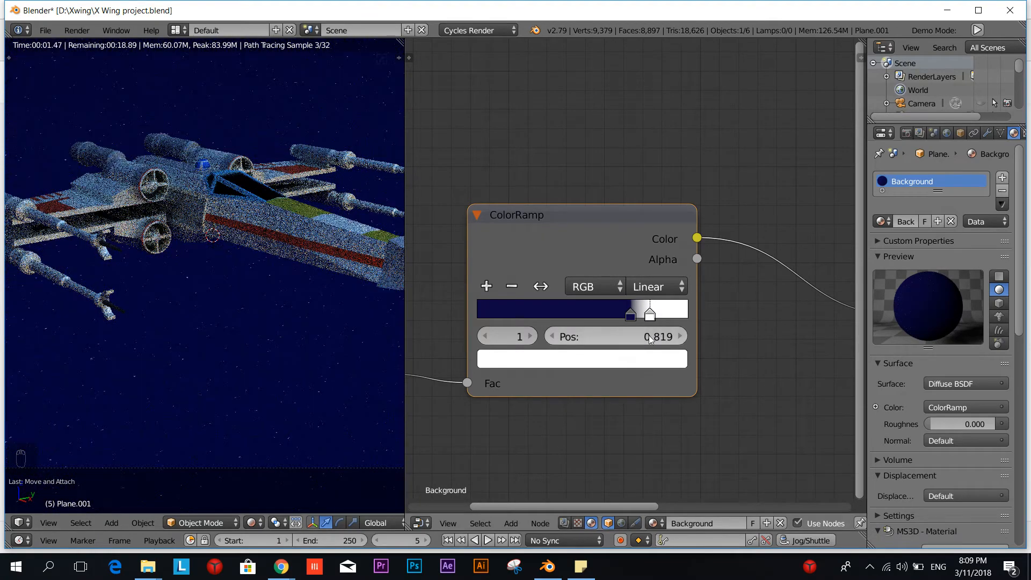
drag(649, 317, 647, 317)
key(KP_0)
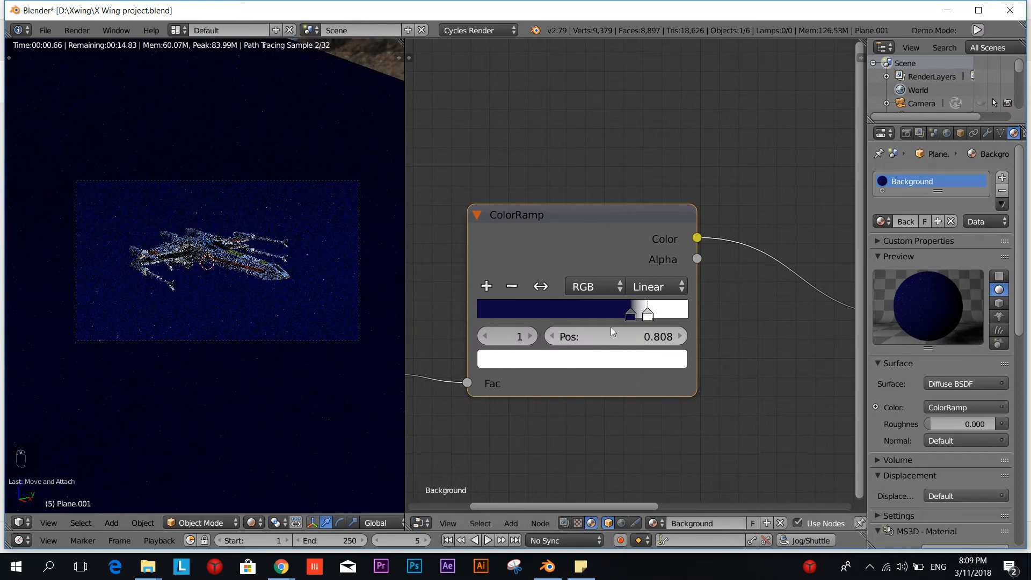
Fine-tune the ColorRamp's navy blue stop to about position 0.703
click(627, 320)
drag(626, 321, 621, 320)
scroll(189, 343, down, 3)
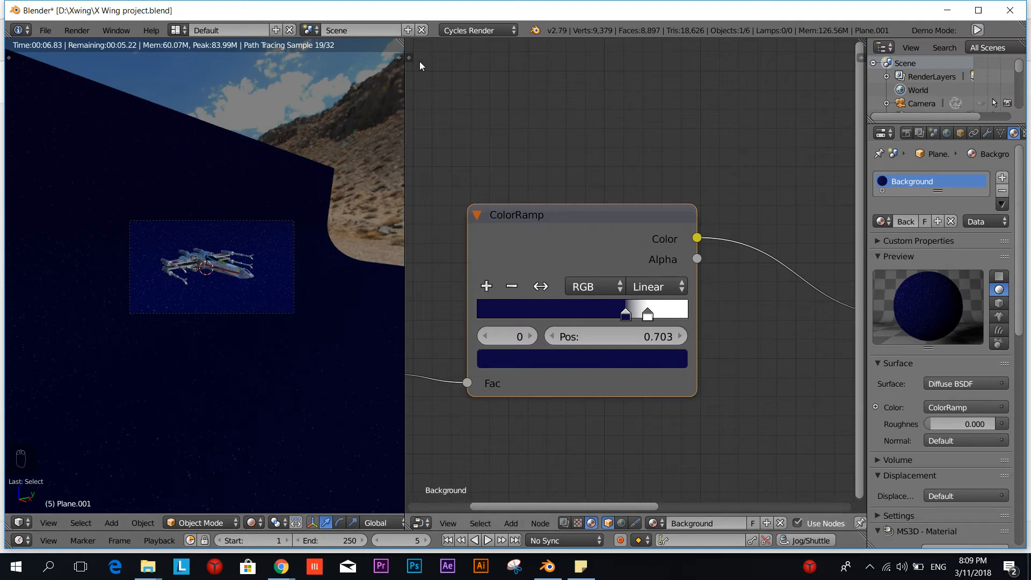
Merge the node editor area into the 3D view and start rendering the scene as a still image
drag(400, 39, 835, 144)
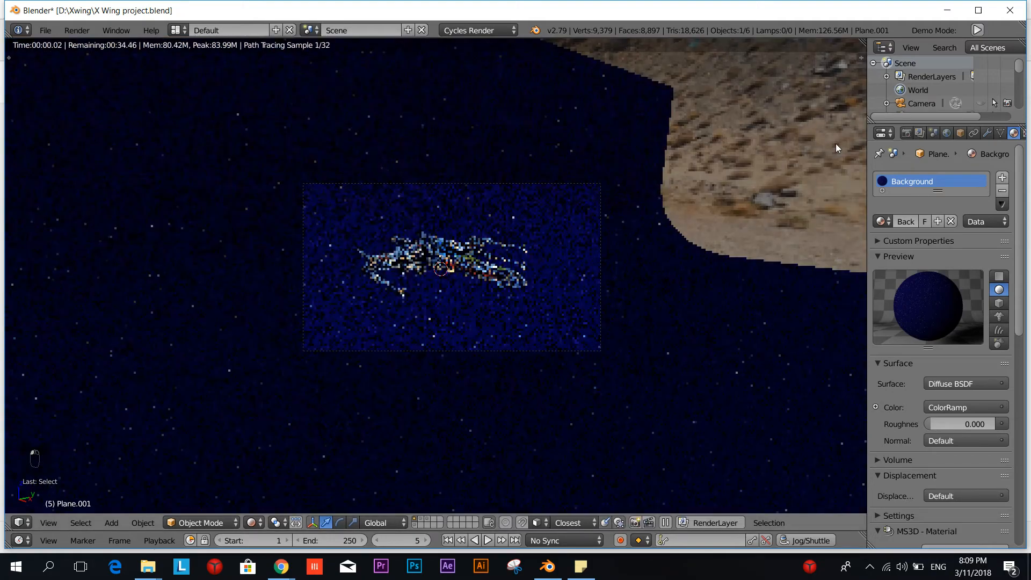
click(906, 133)
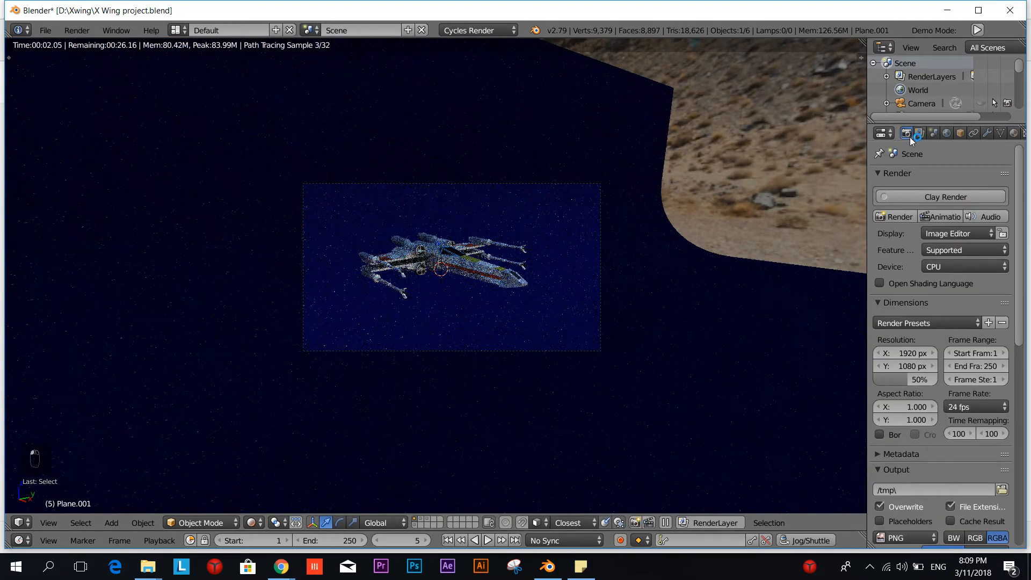
click(903, 218)
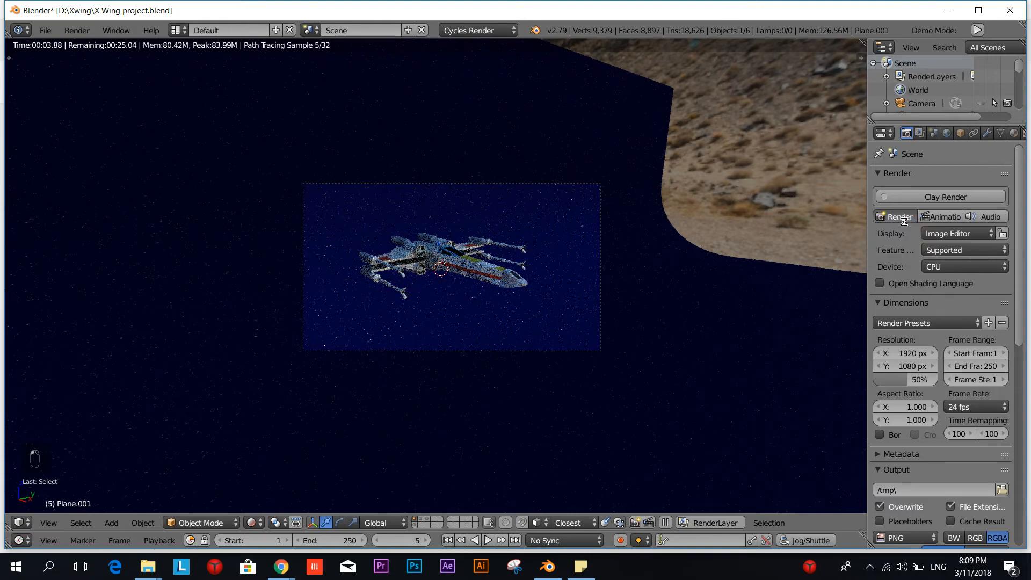